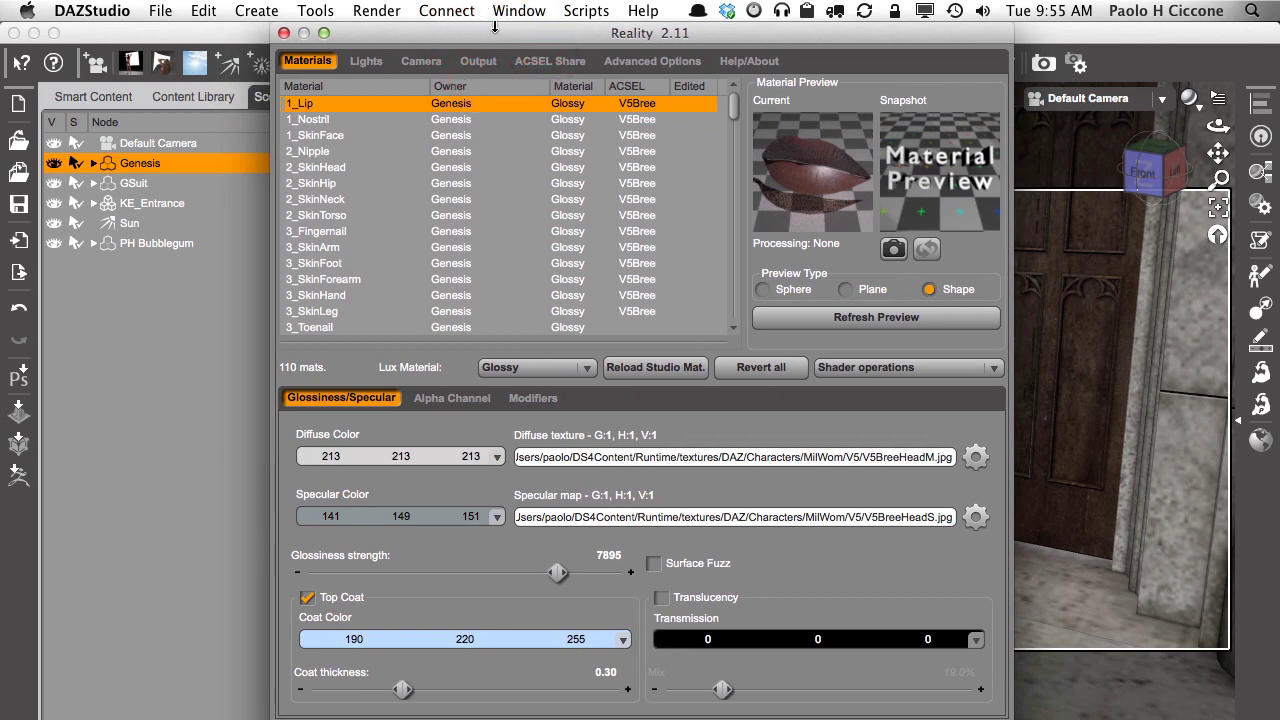
# Compare the Reality 2.11 windows in DAZ Studio 3 and DAZ Studio 4, repositioning them for a clear view.
pyautogui.press('super+Tab')
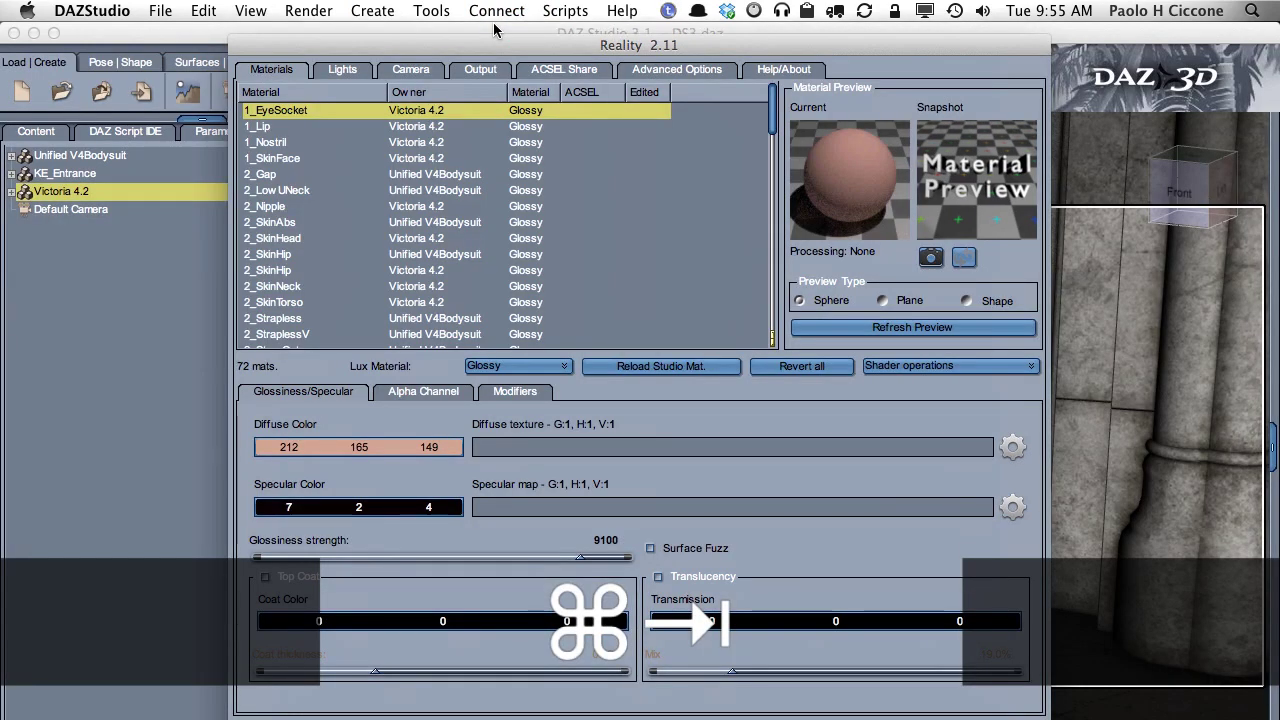
pyautogui.moveTo(519, 45); pyautogui.dragTo(541, 36)
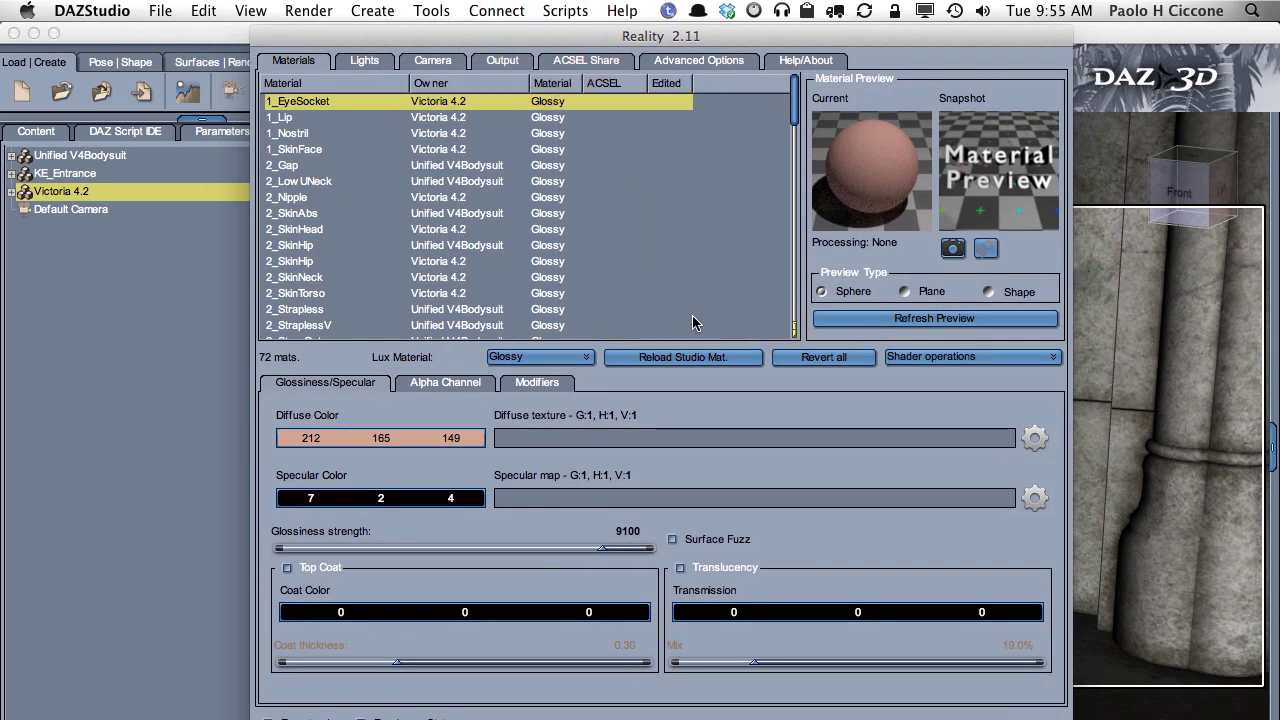
pyautogui.moveTo(435, 36); pyautogui.dragTo(500, 55)
pyautogui.press('super+Tab')
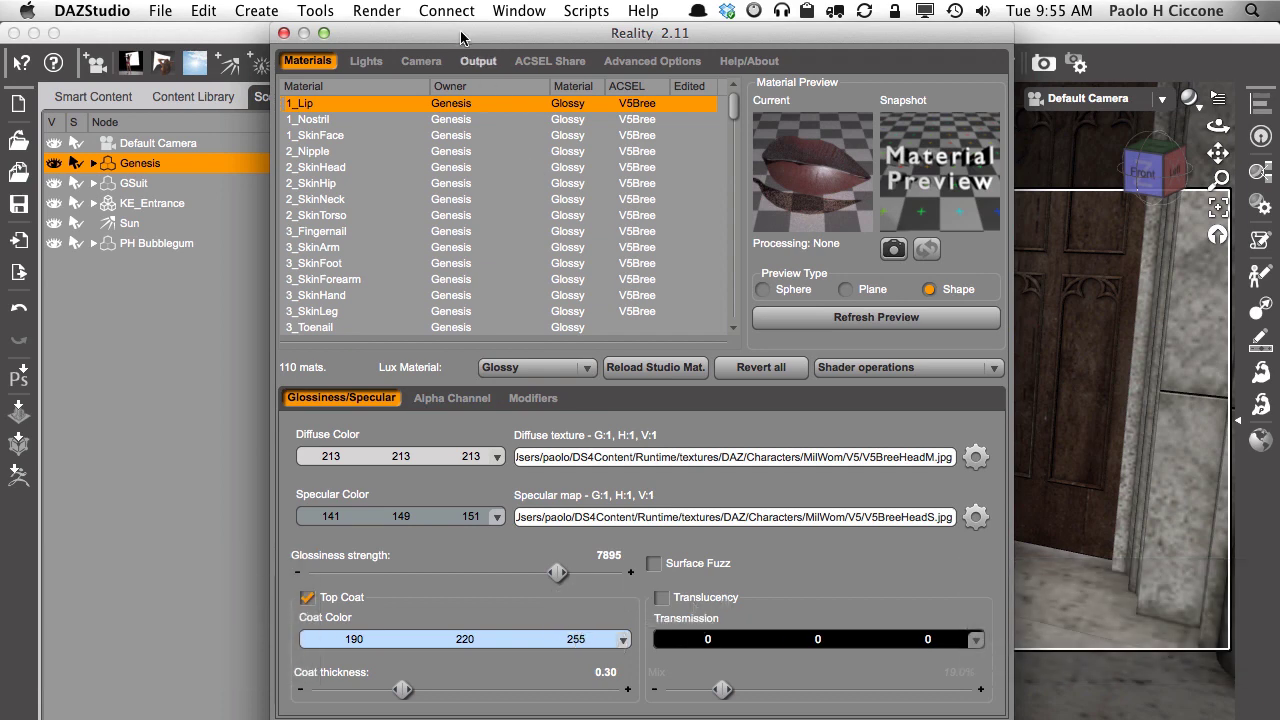
pyautogui.moveTo(464, 34); pyautogui.dragTo(534, 34)
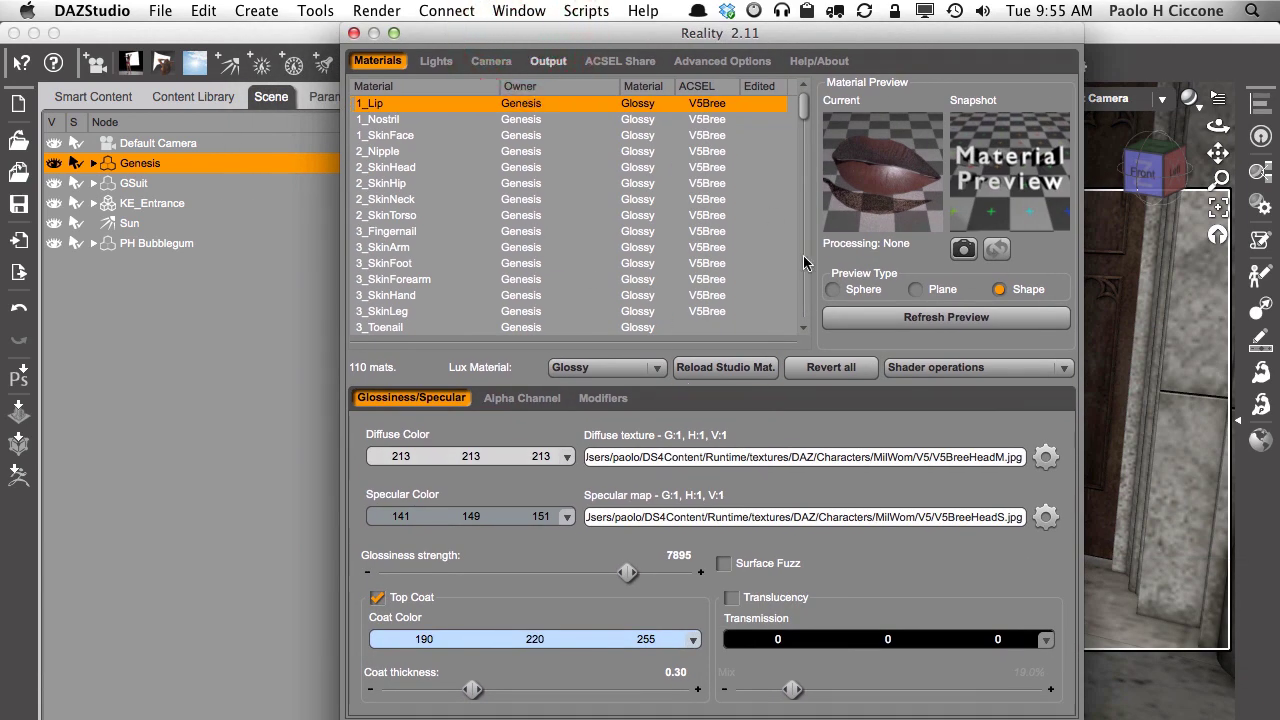
pyautogui.moveTo(425, 43); pyautogui.dragTo(453, 8)
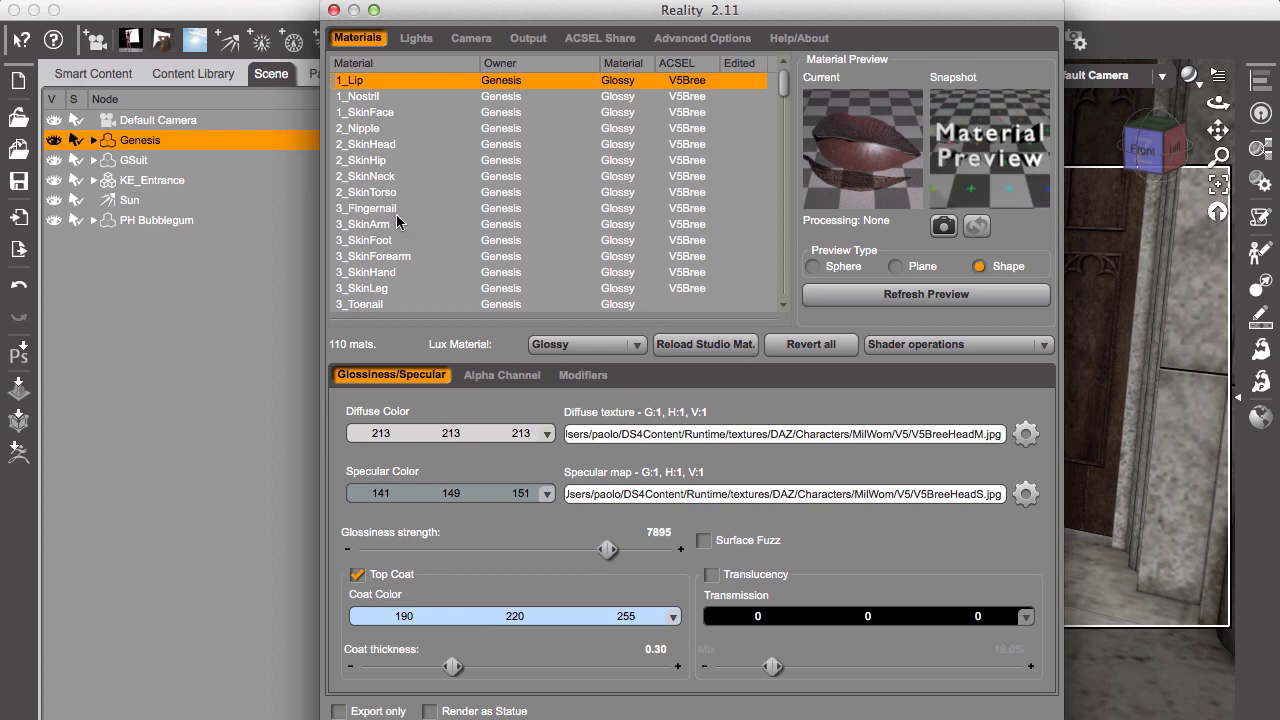
# Compare the material previews of 3_SkinArm and 3_SkinFoot with the shape preview of 1_Lip.
pyautogui.click(383, 225)
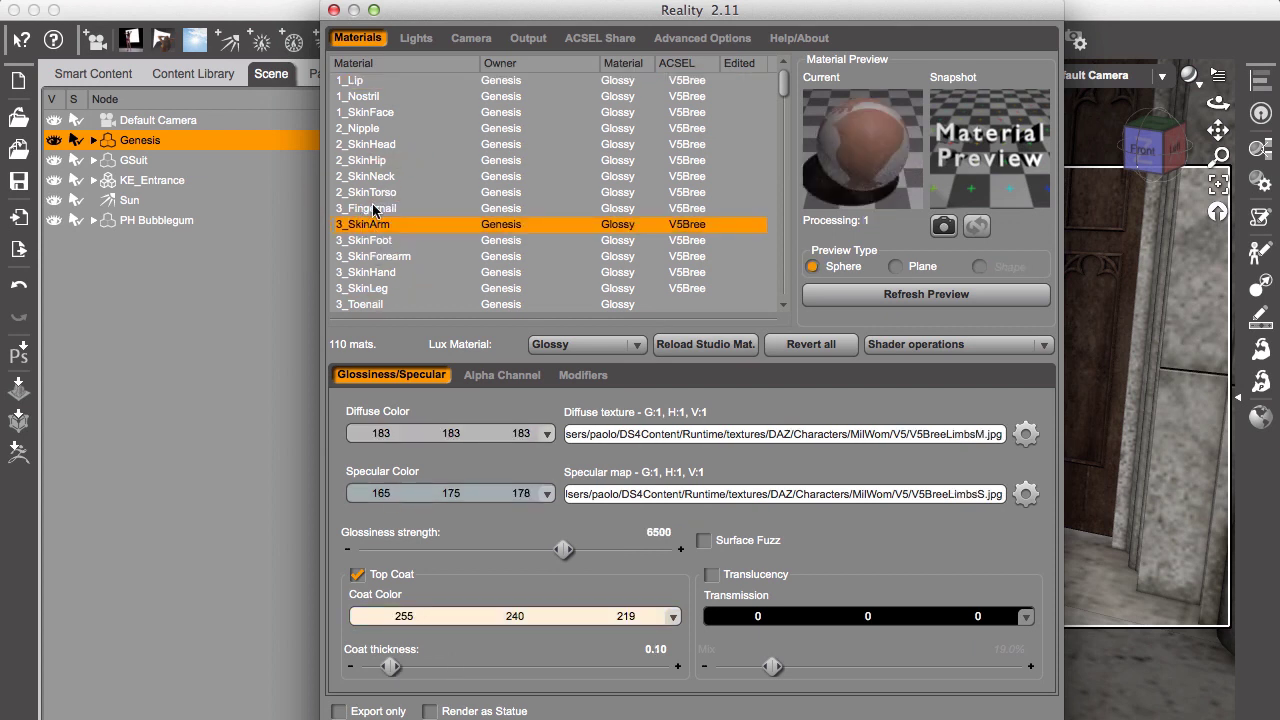
pyautogui.click(356, 80)
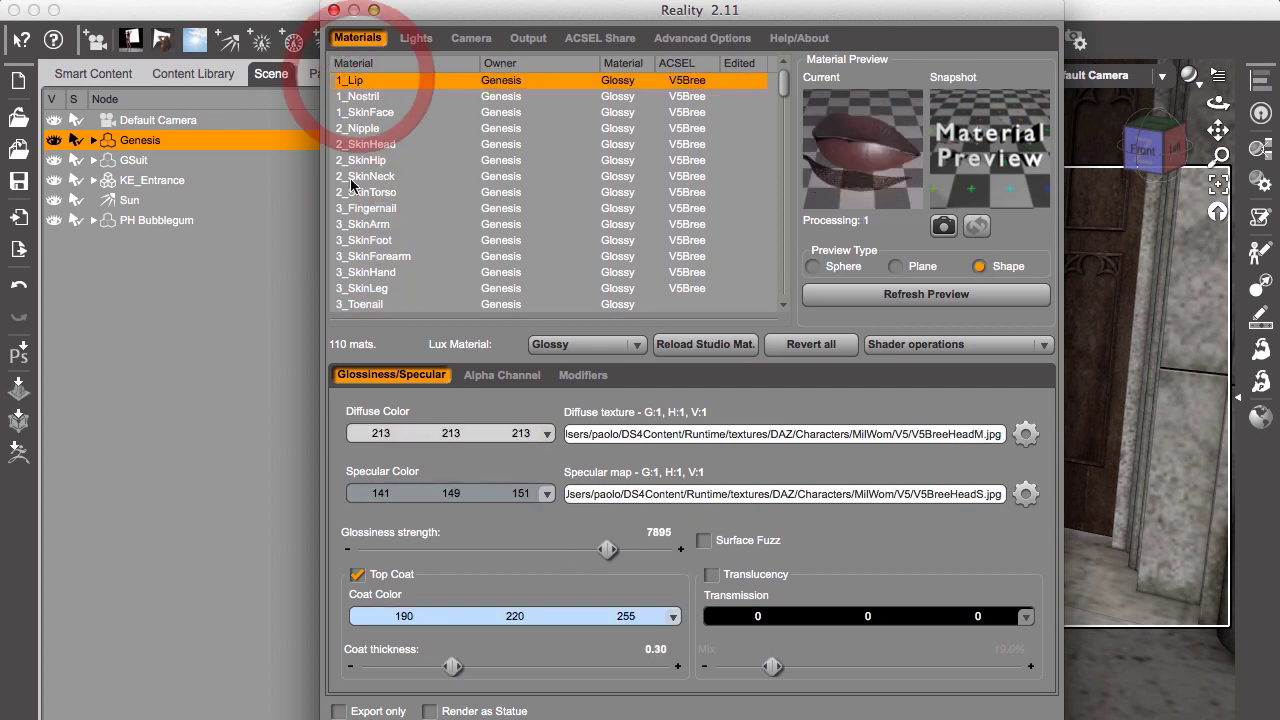
pyautogui.click(376, 236)
pyautogui.click(372, 84)
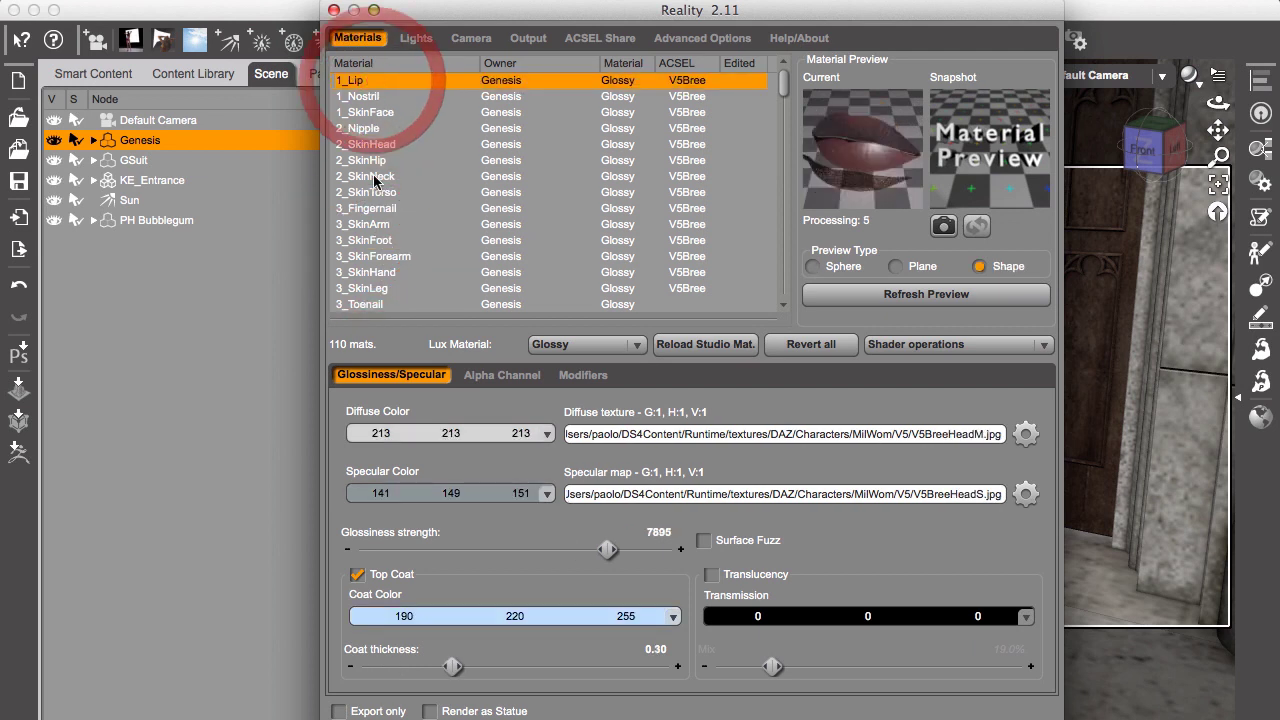
pyautogui.click(376, 240)
pyautogui.click(367, 86)
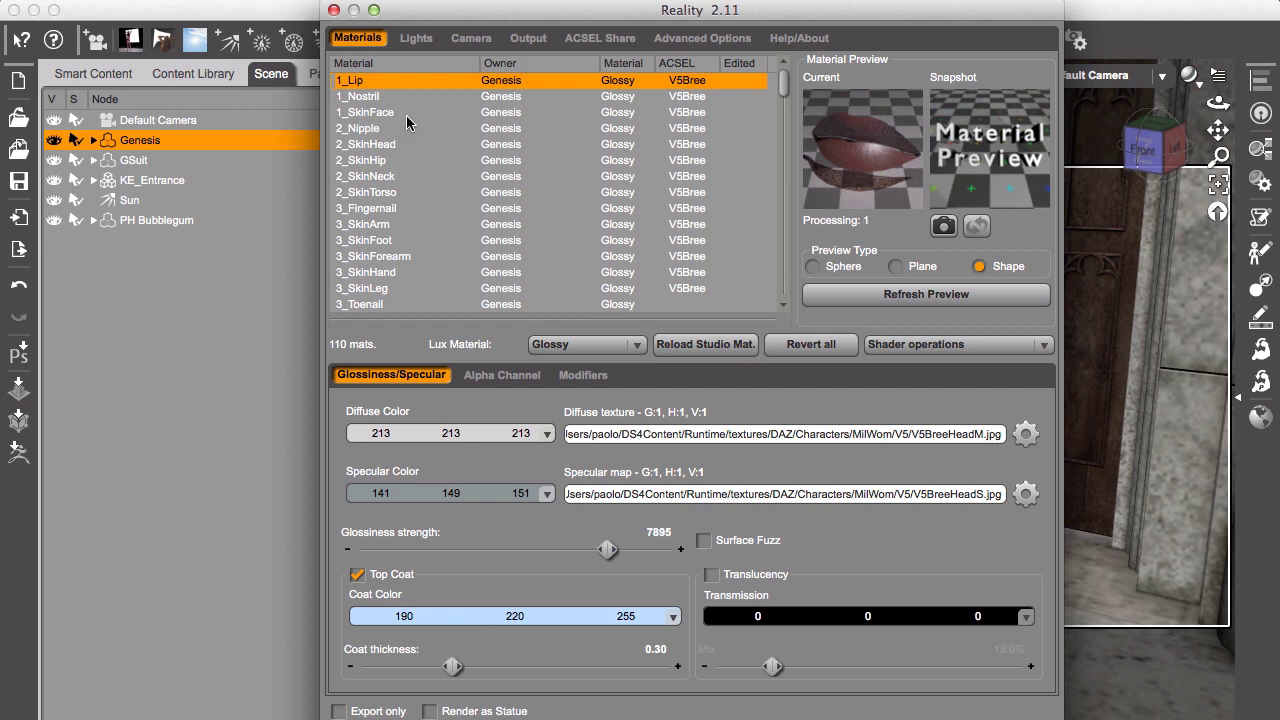
# For the 1_SkinFace material, disable Top Coat and brighten the diffuse color to 211, 211, 211.
pyautogui.click(406, 114)
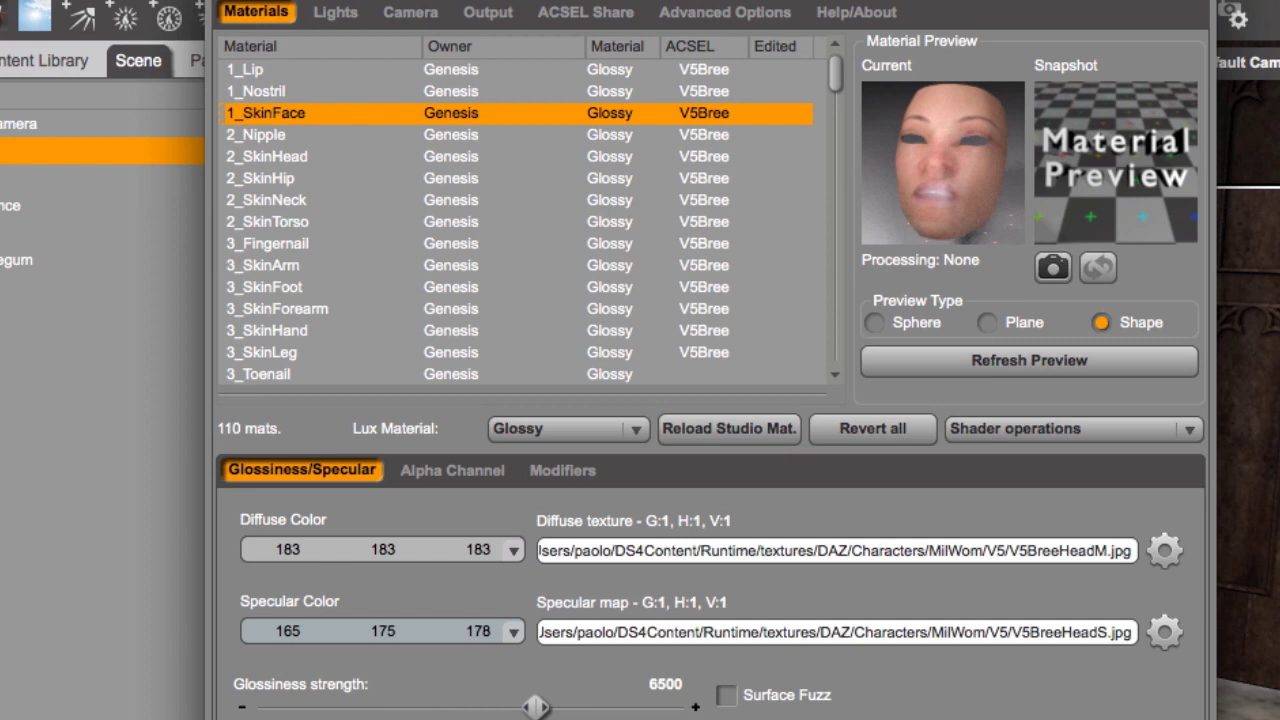
pyautogui.click(322, 707)
pyautogui.click(431, 551)
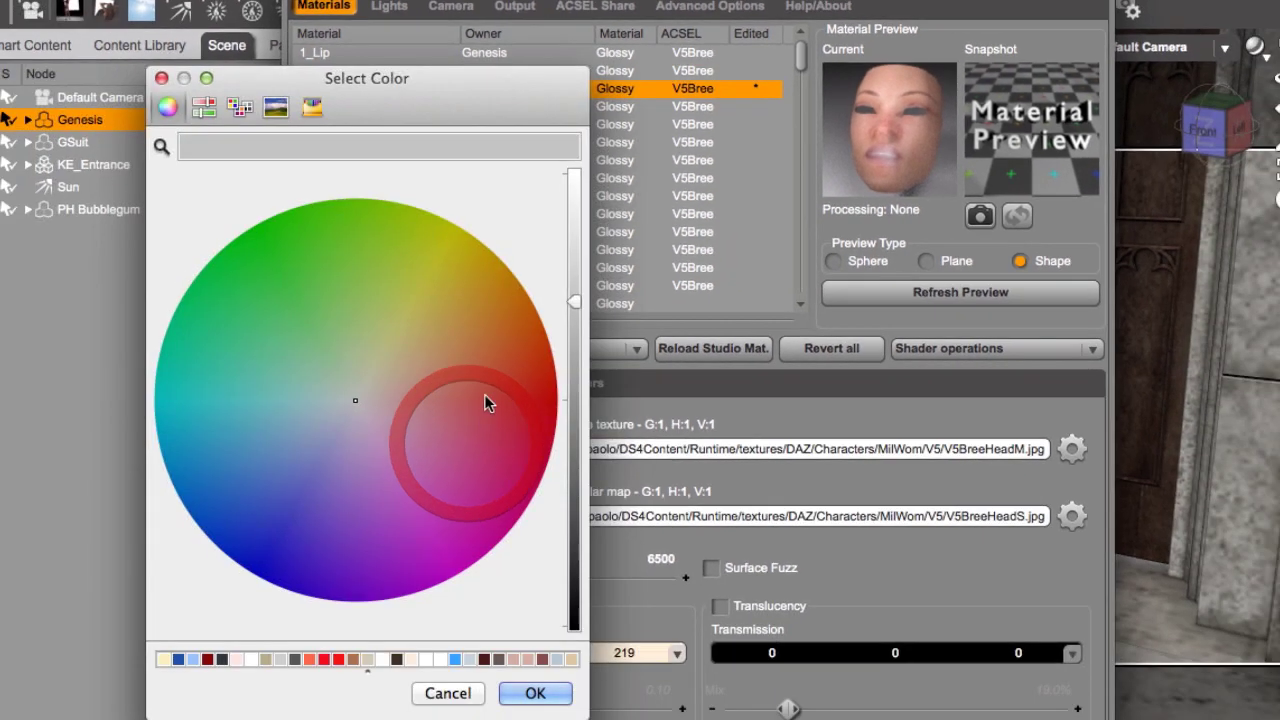
pyautogui.moveTo(583, 290); pyautogui.dragTo(582, 253)
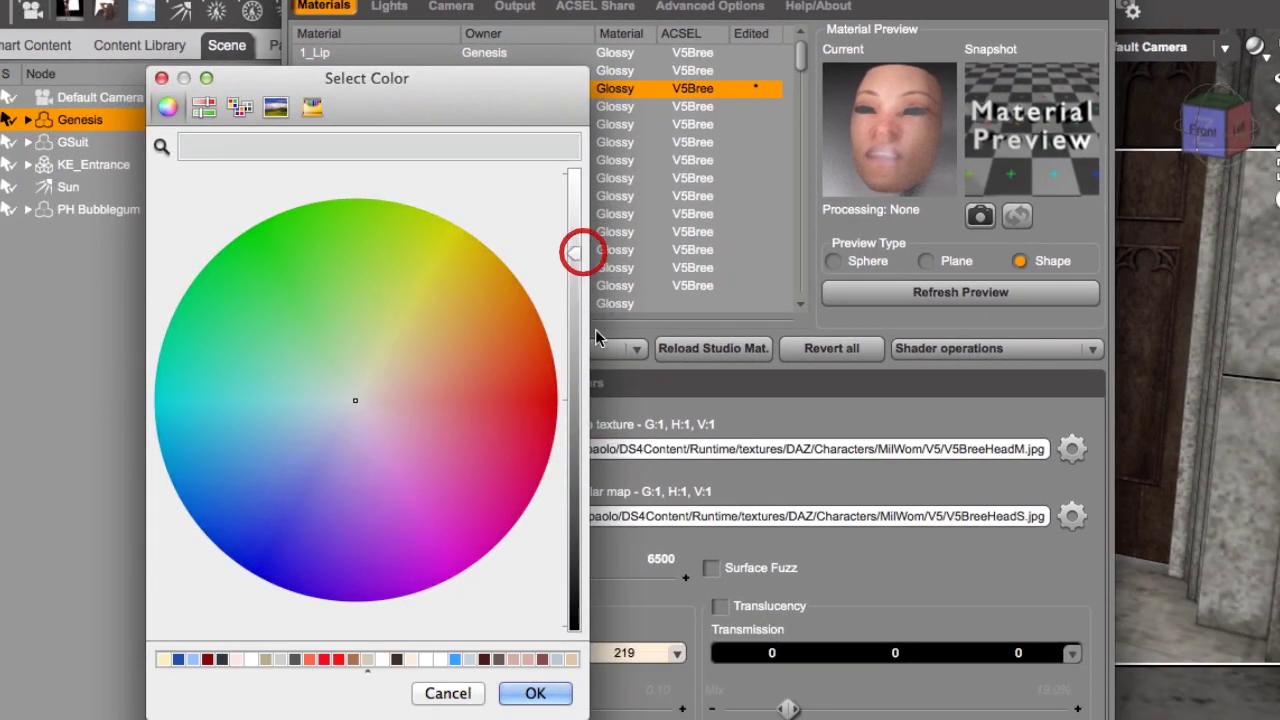
pyautogui.click(535, 693)
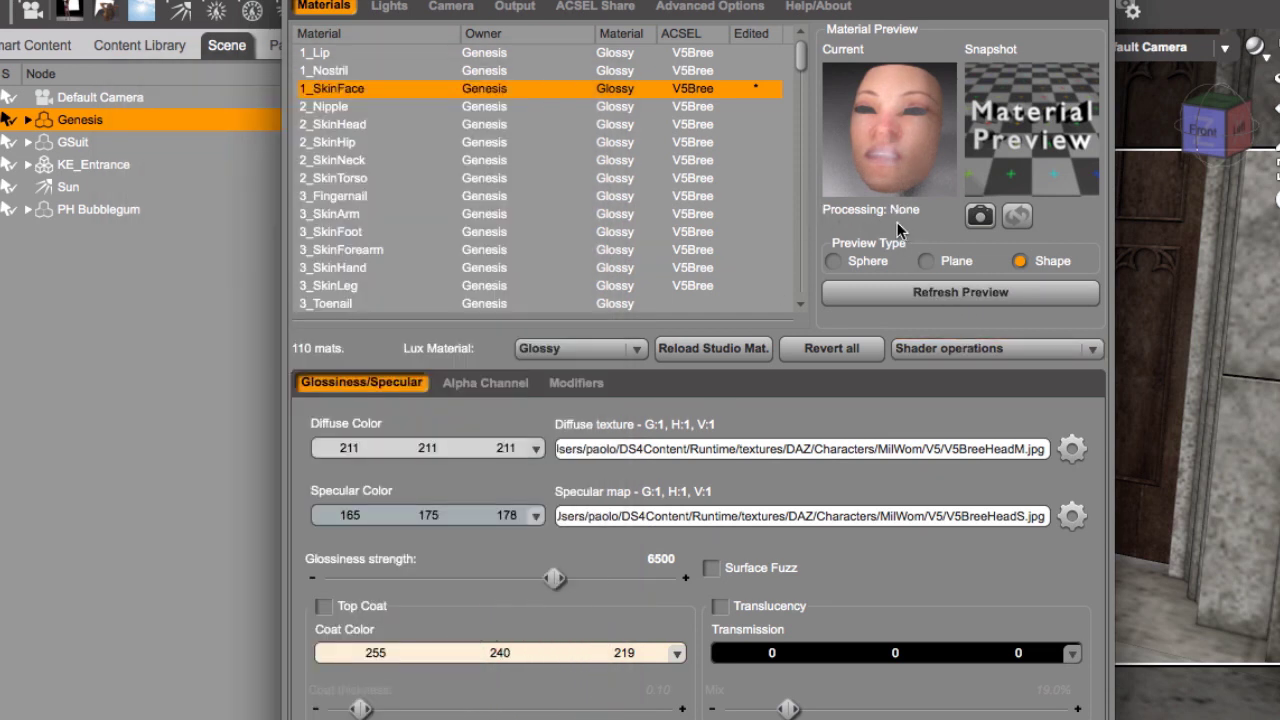
# Lighten the specular color of 1_SkinFace to 175, 186, 190.
pyautogui.click(466, 518)
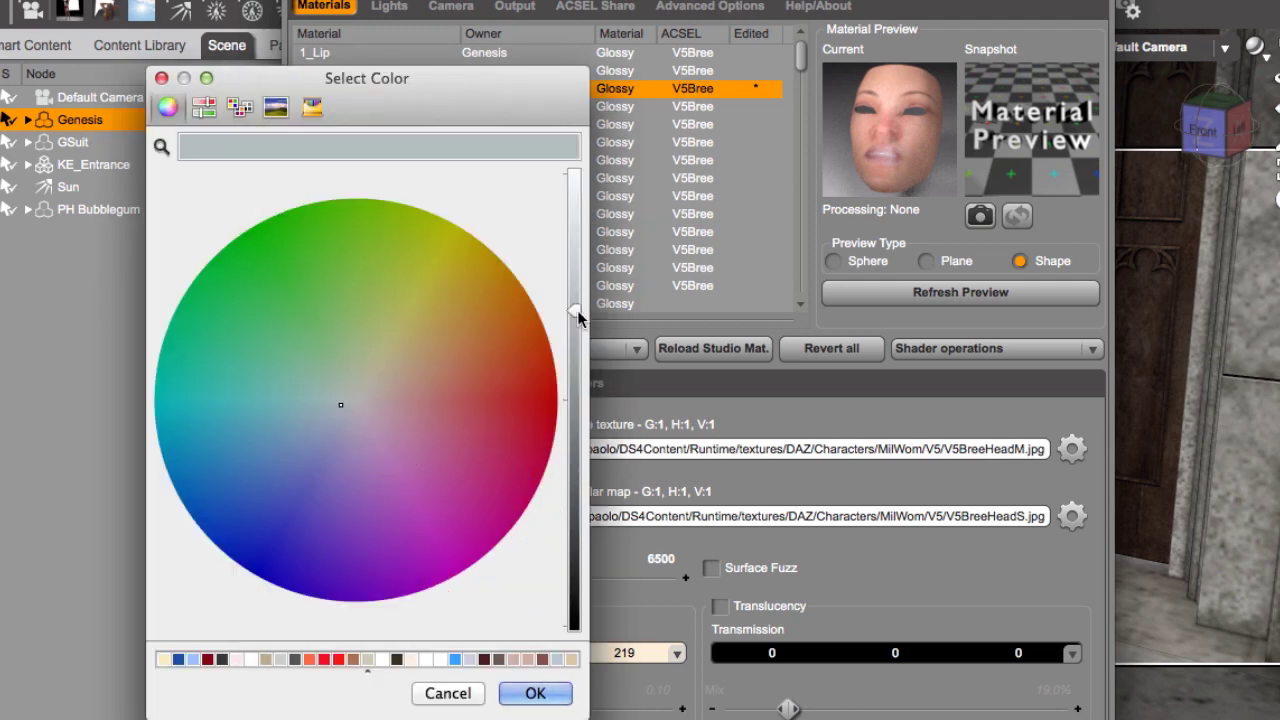
pyautogui.moveTo(576, 311); pyautogui.dragTo(575, 290)
pyautogui.click(535, 693)
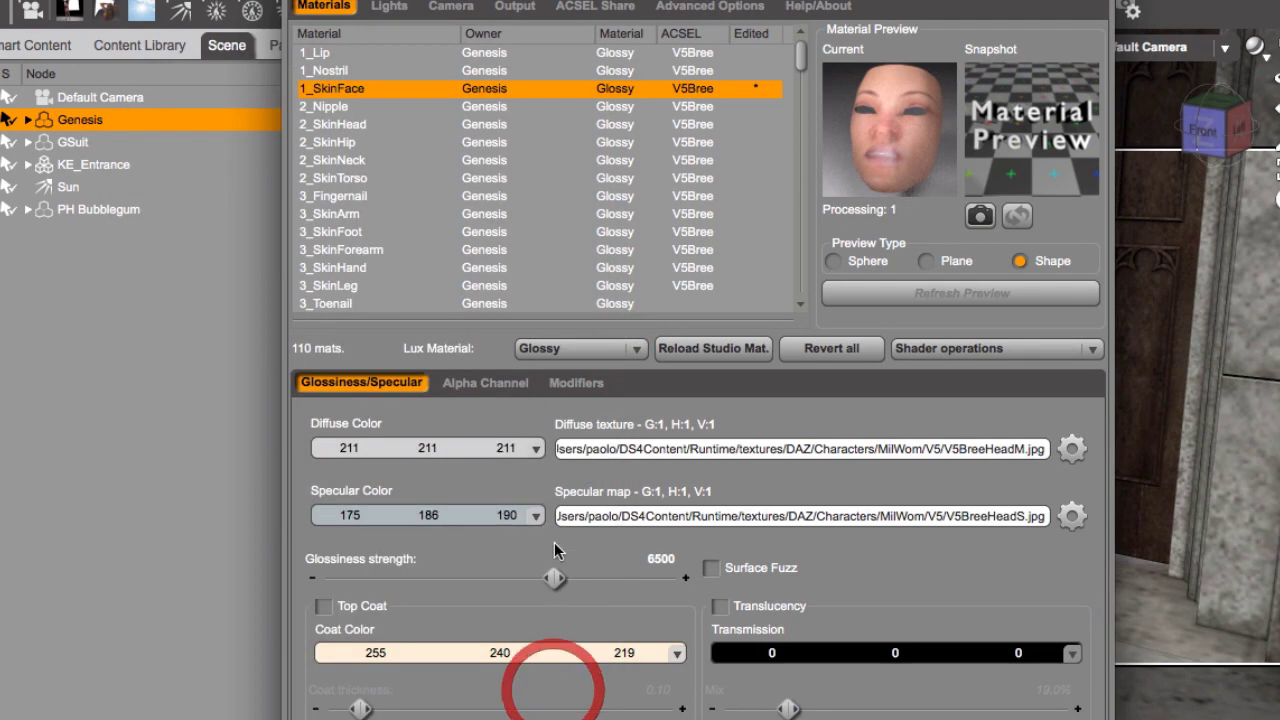
# Enable Surface Fuzz on 1_SkinFace and raise its glossiness strength to about 7649.
pyautogui.click(562, 382)
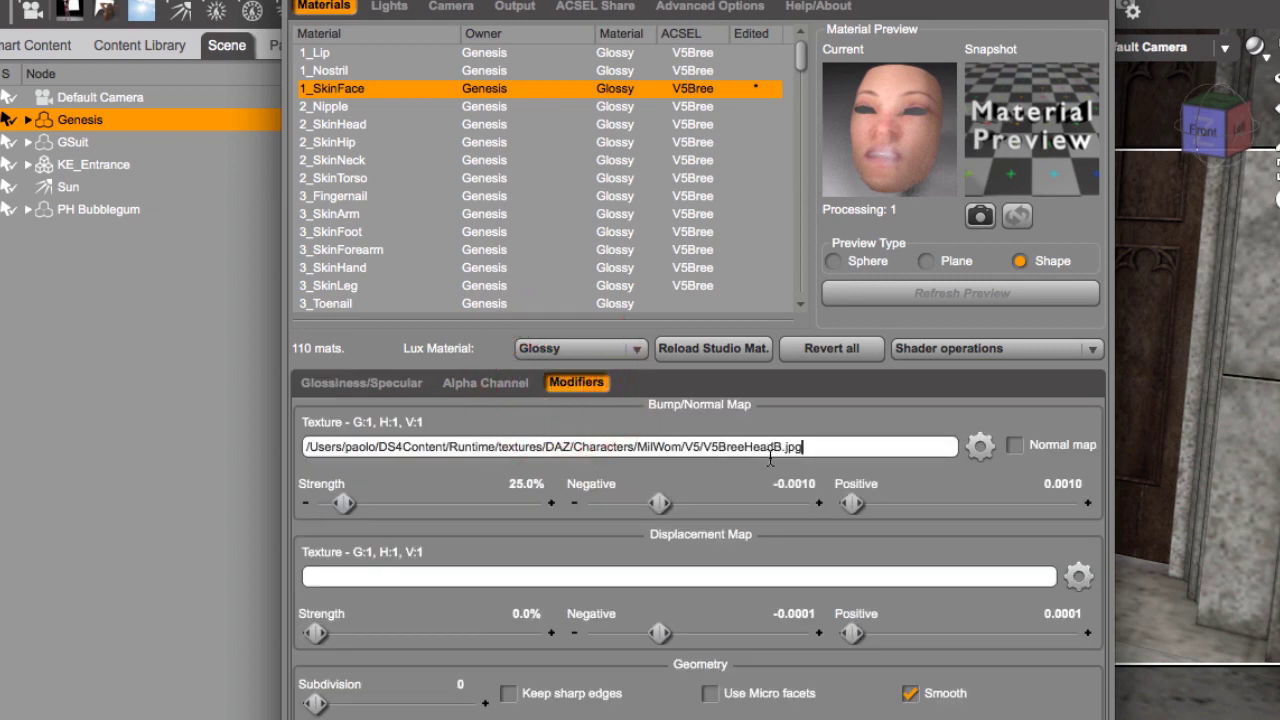
pyautogui.click(364, 385)
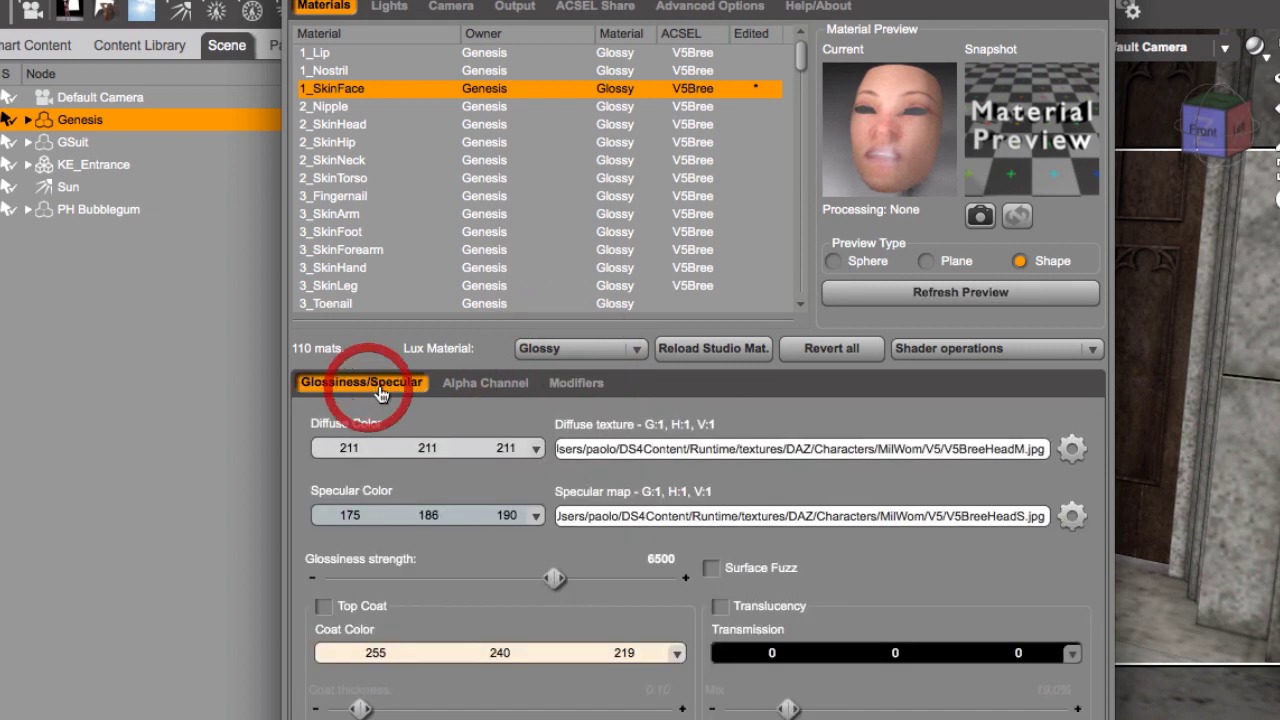
pyautogui.click(377, 52)
pyautogui.click(377, 88)
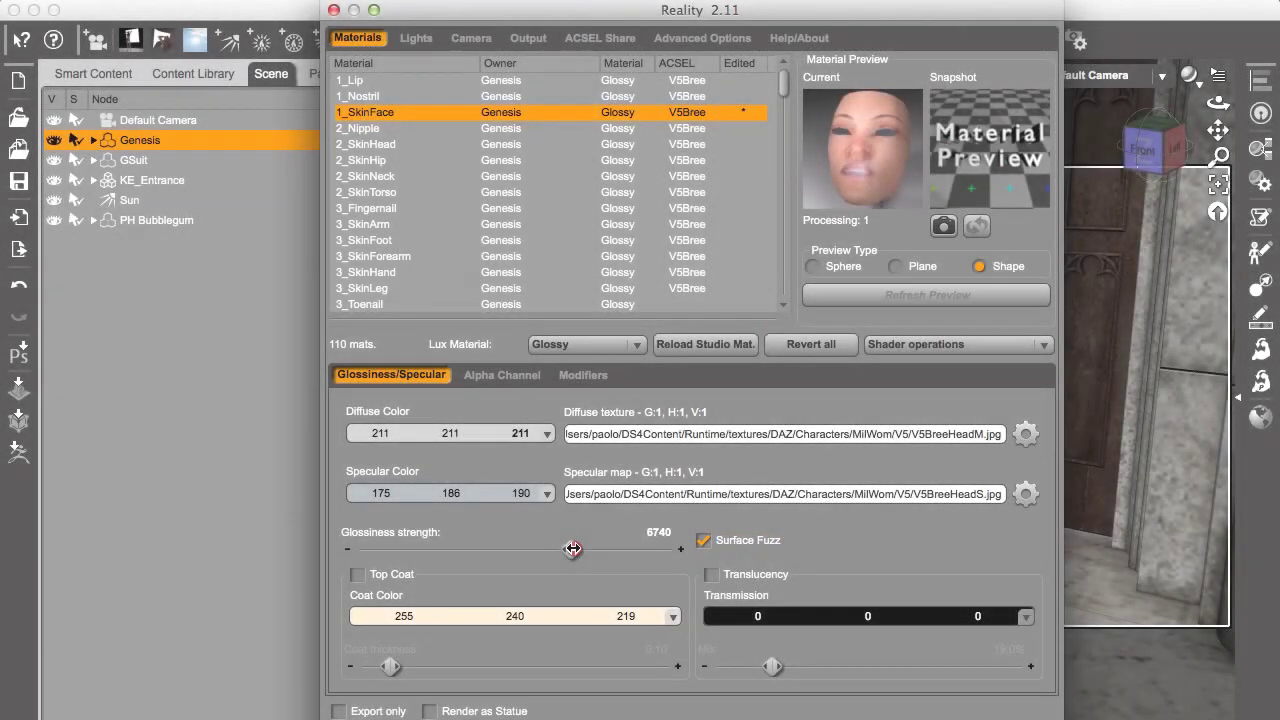
pyautogui.moveTo(571, 548); pyautogui.dragTo(600, 548)
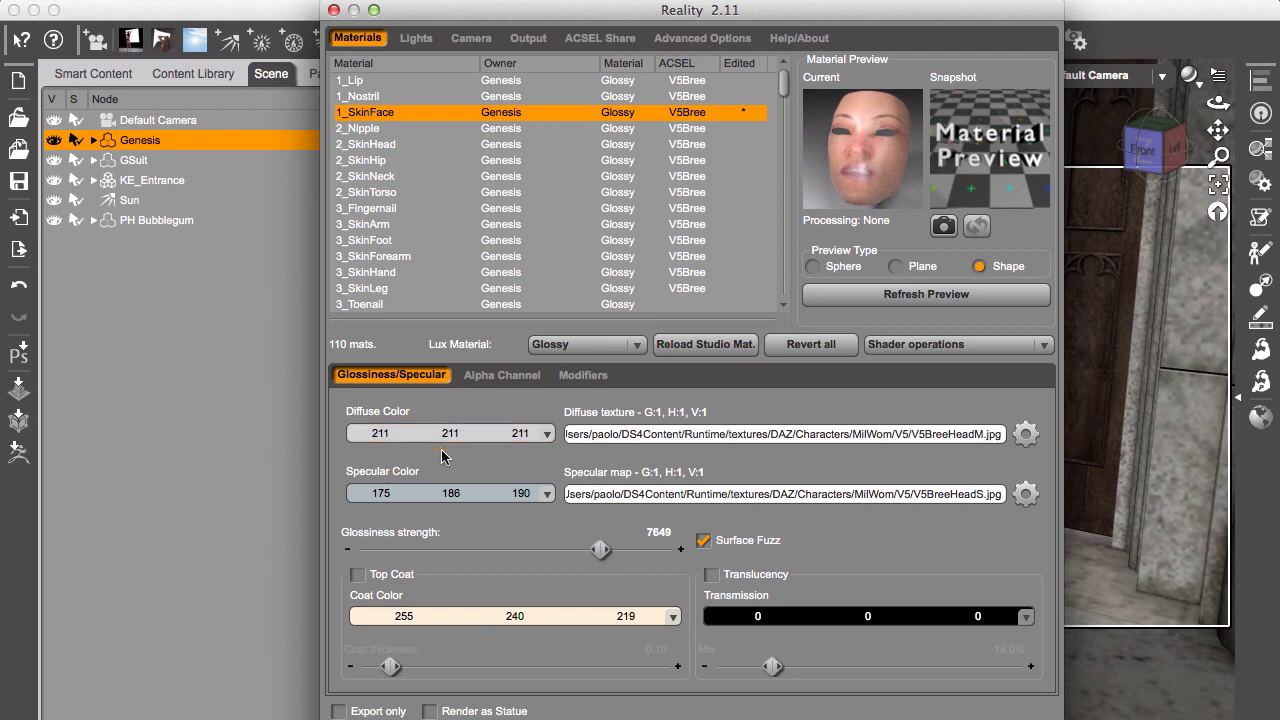
# Review the bump map settings of 1_SkinFace and take a snapshot of the current material preview.
pyautogui.click(593, 375)
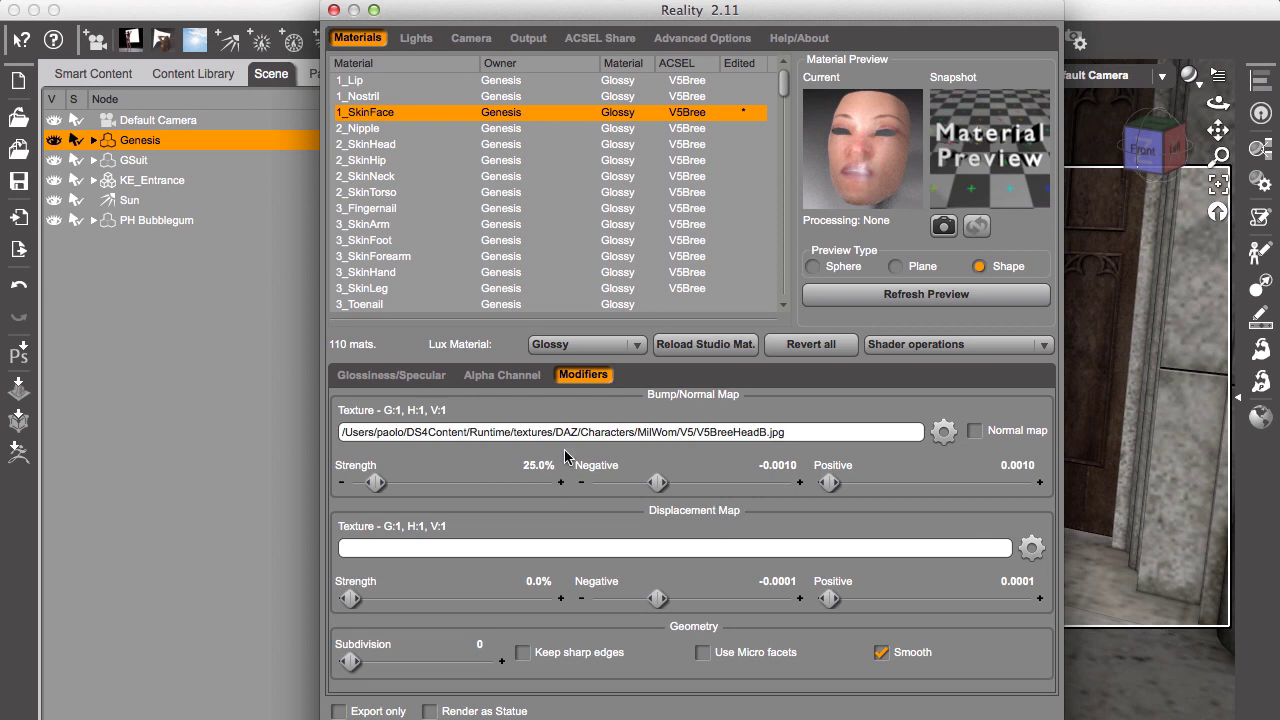
pyautogui.click(420, 378)
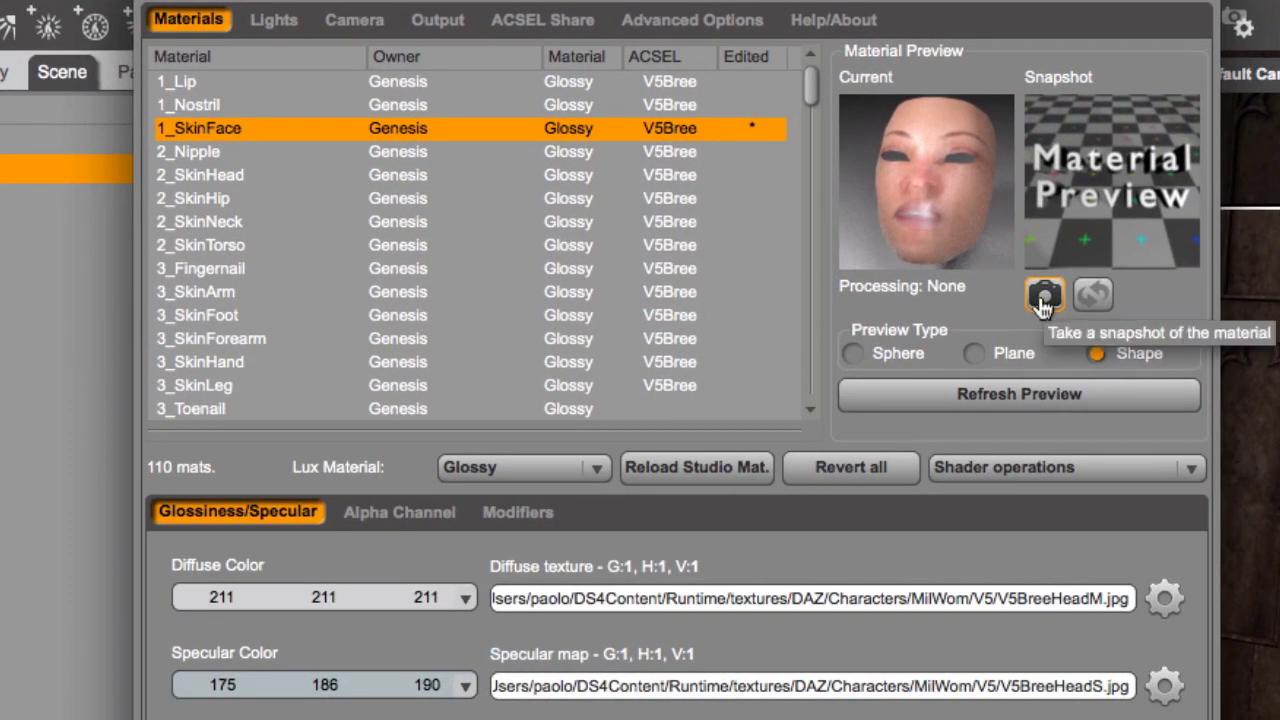
pyautogui.click(1043, 296)
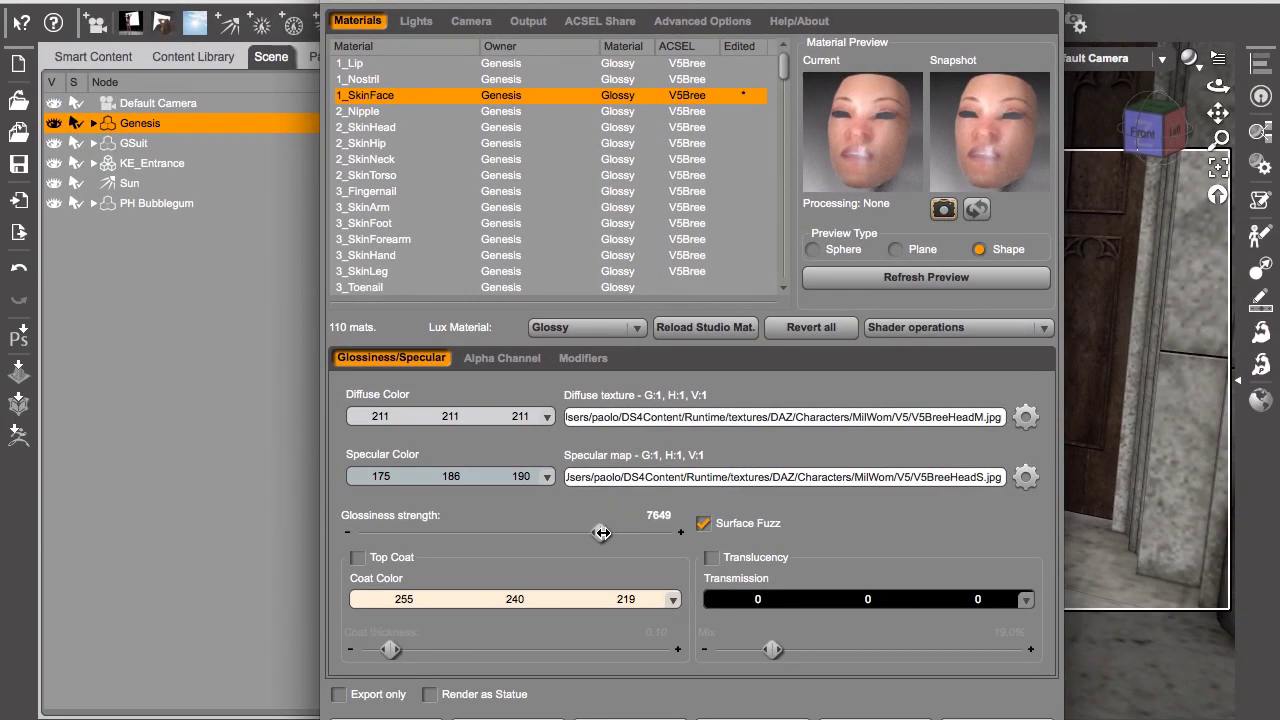
# Raise the glossiness strength of 1_SkinFace to about 8746 and lighten its specular color to 178, 189, 194.
pyautogui.moveTo(602, 533); pyautogui.dragTo(635, 533)
pyautogui.click(493, 483)
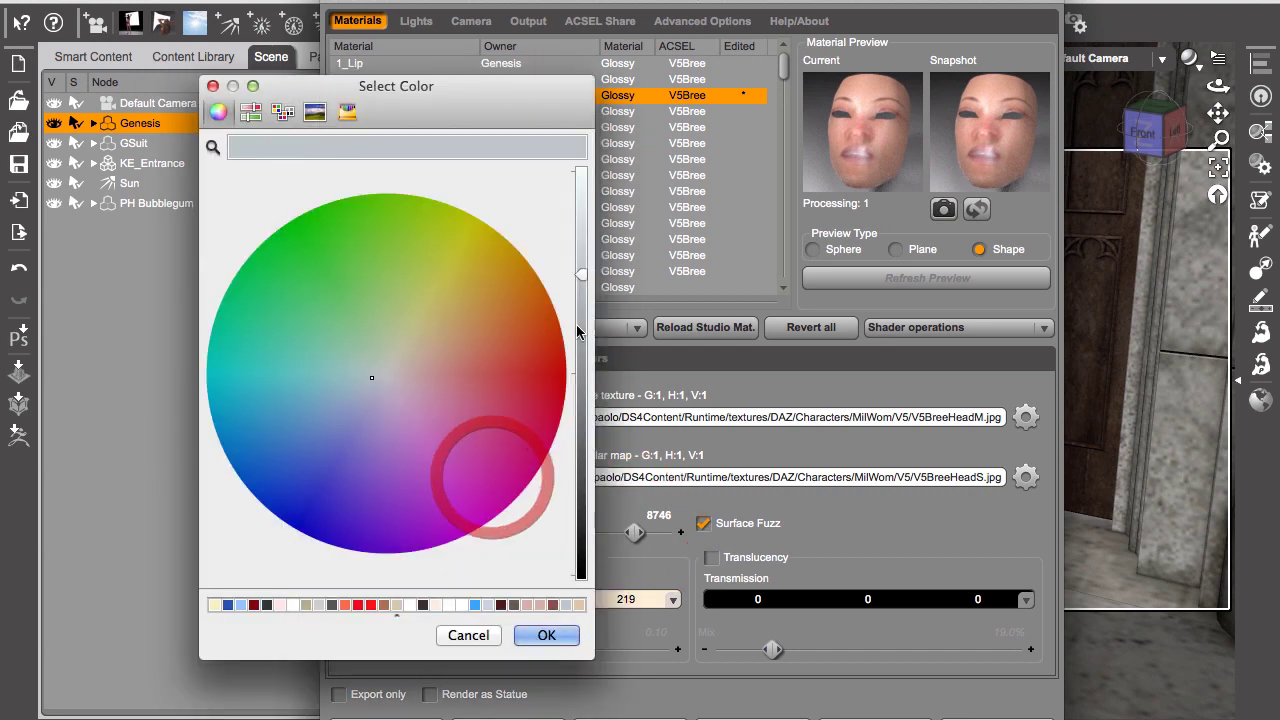
pyautogui.click(582, 270)
pyautogui.click(547, 636)
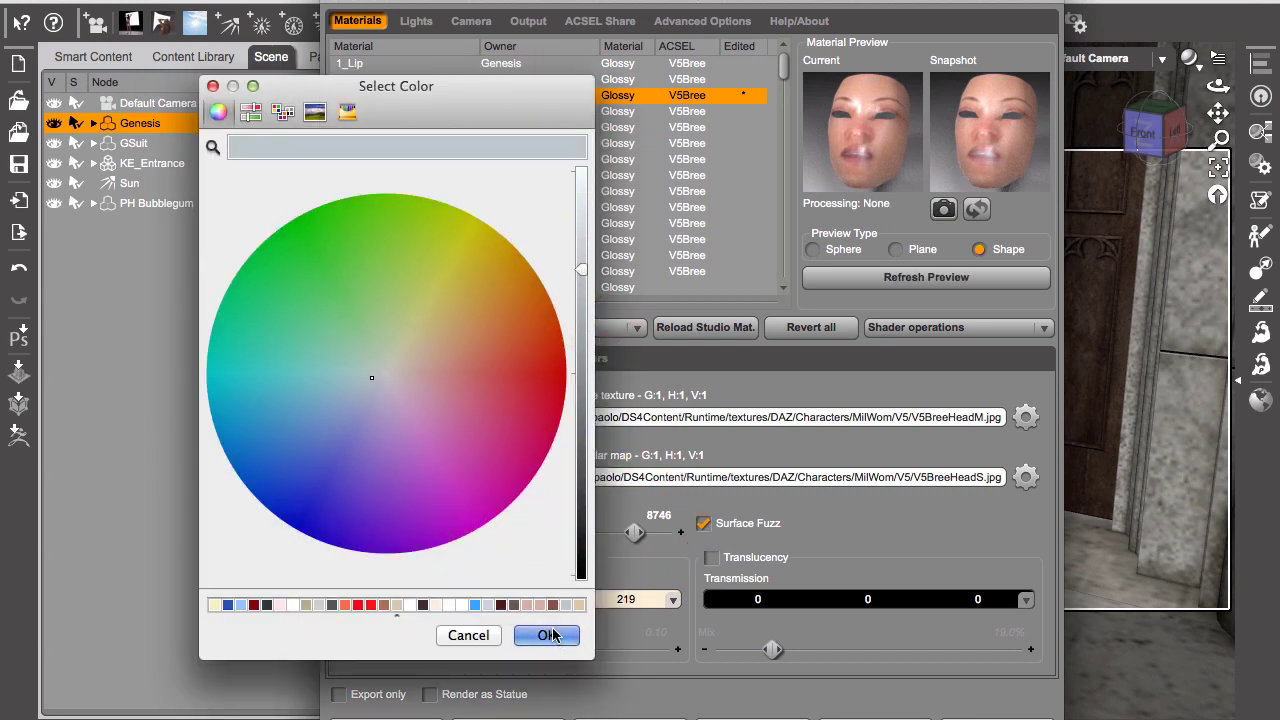
# Set the bump map strength of 1_SkinFace to 80% and return to its glossiness and specular settings.
pyautogui.click(583, 357)
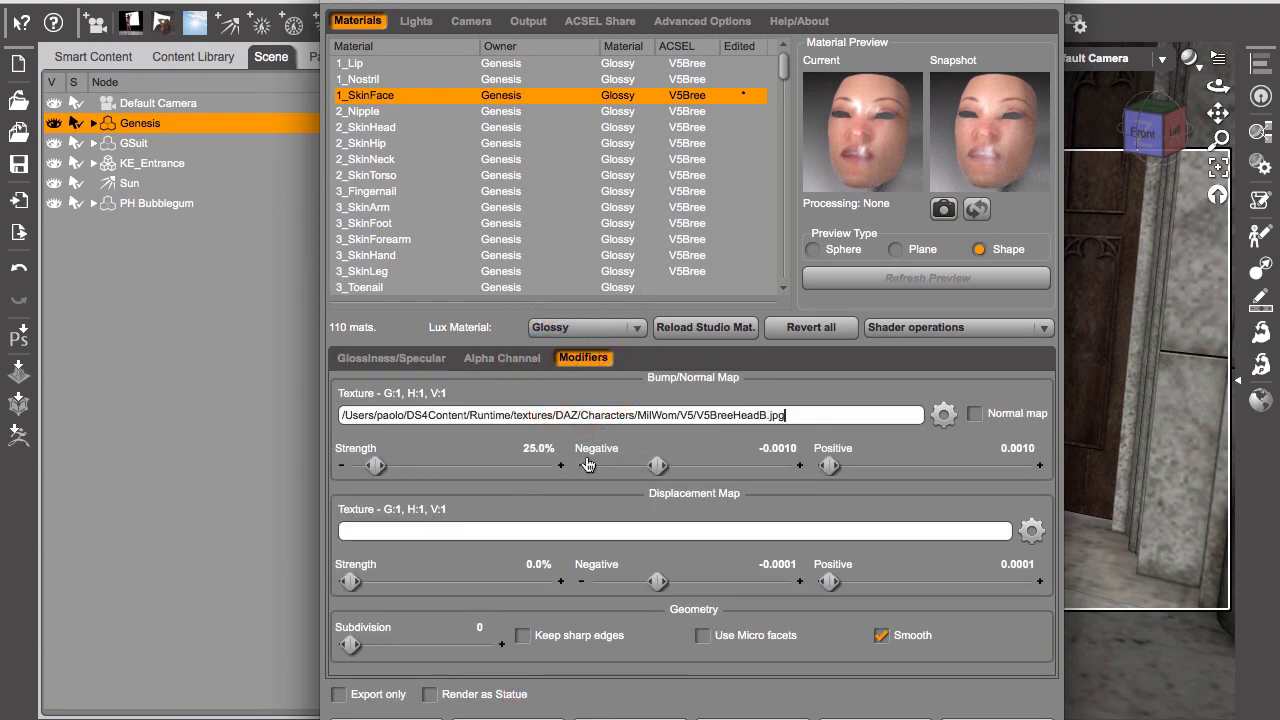
pyautogui.click(522, 452)
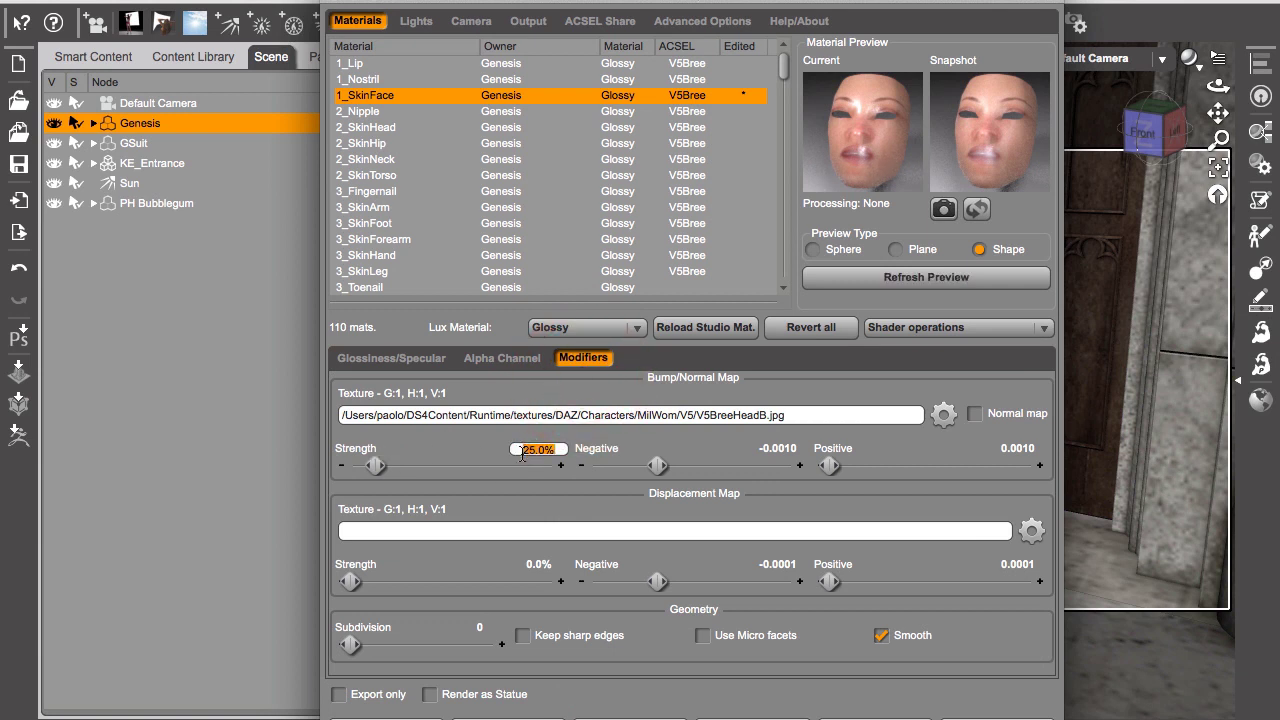
pyautogui.press('Return')
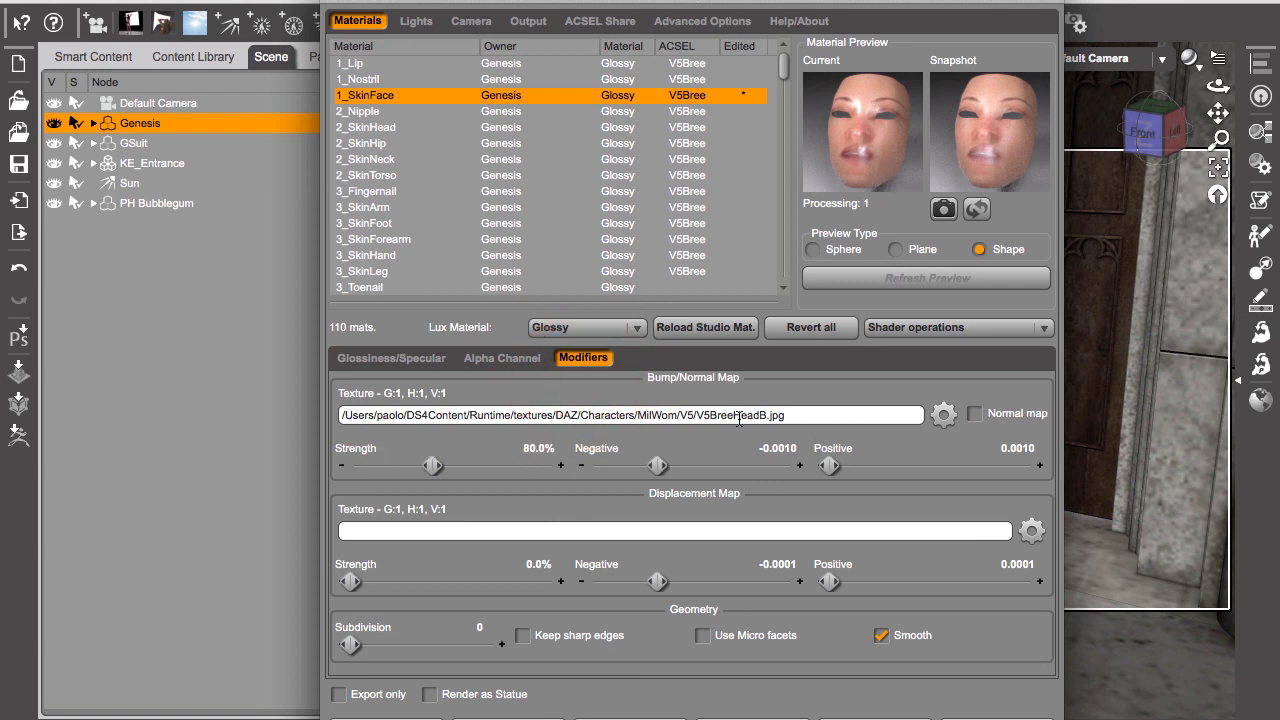
pyautogui.click(405, 360)
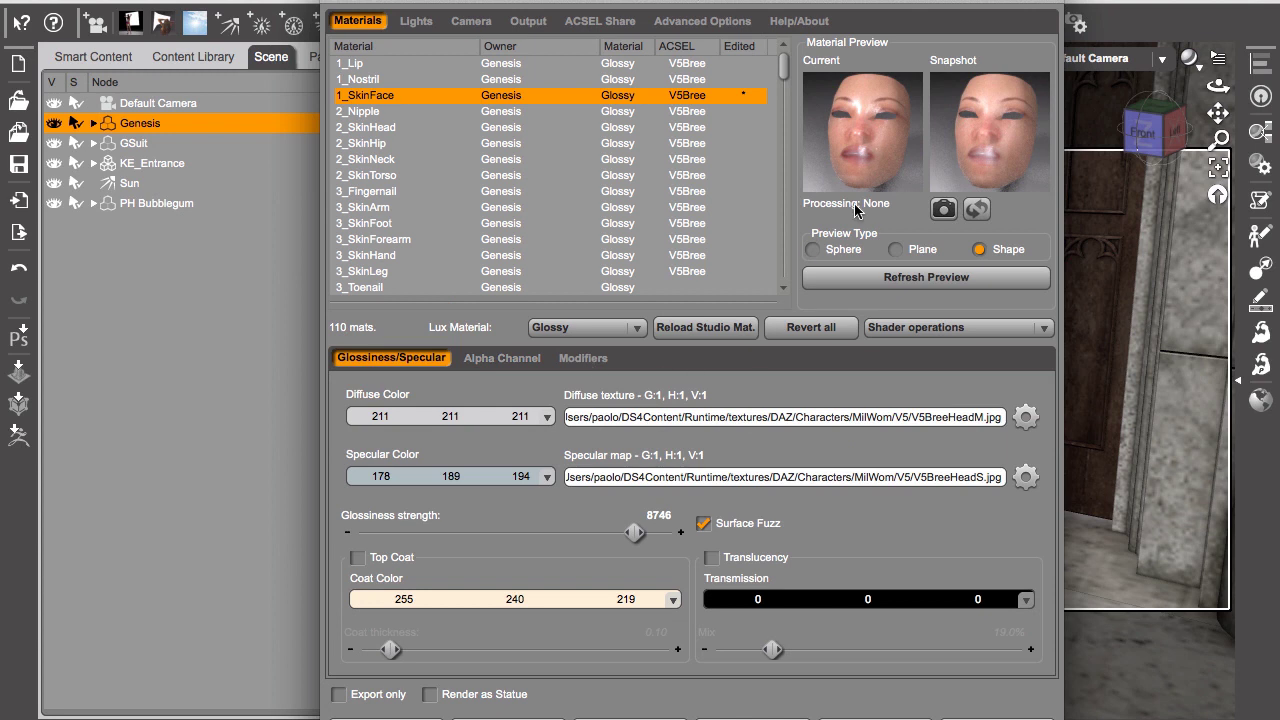
# Set the bump map range of 1_SkinFace to -0.0020 negative and 0.0020 positive.
pyautogui.click(583, 358)
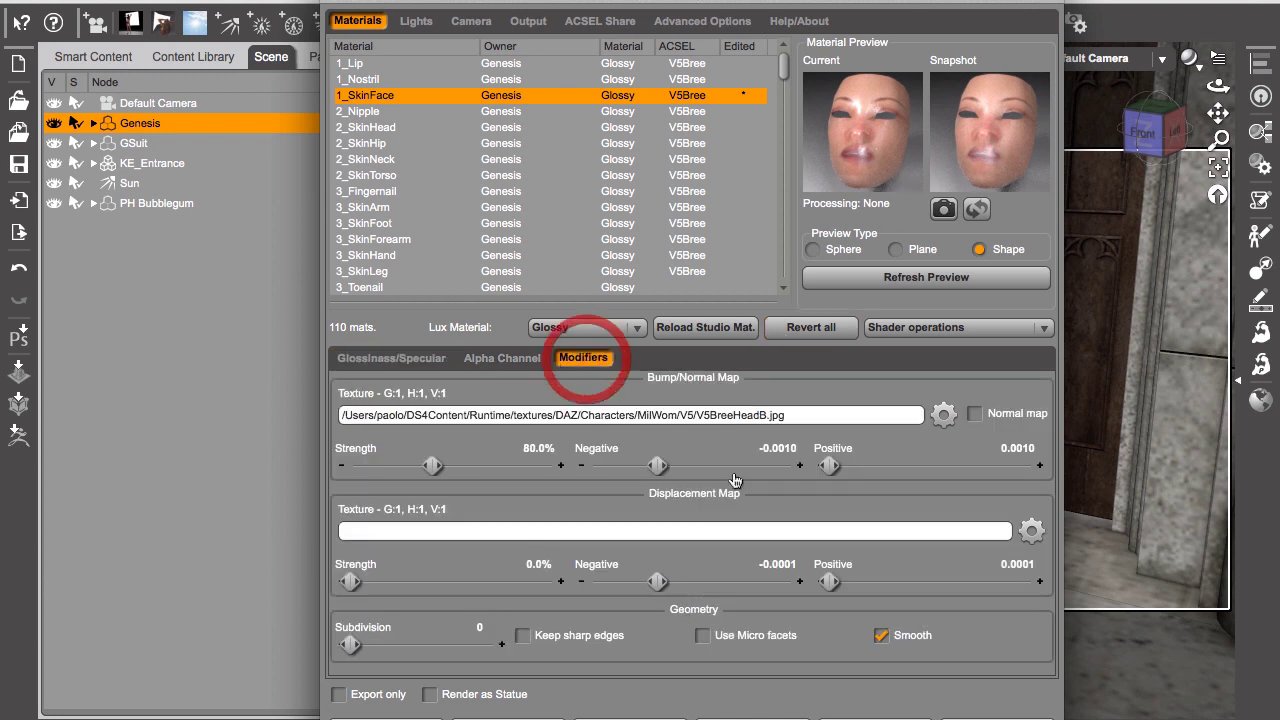
pyautogui.click(778, 450)
pyautogui.press('BackSpace')
pyautogui.write('2')
pyautogui.press('Return')
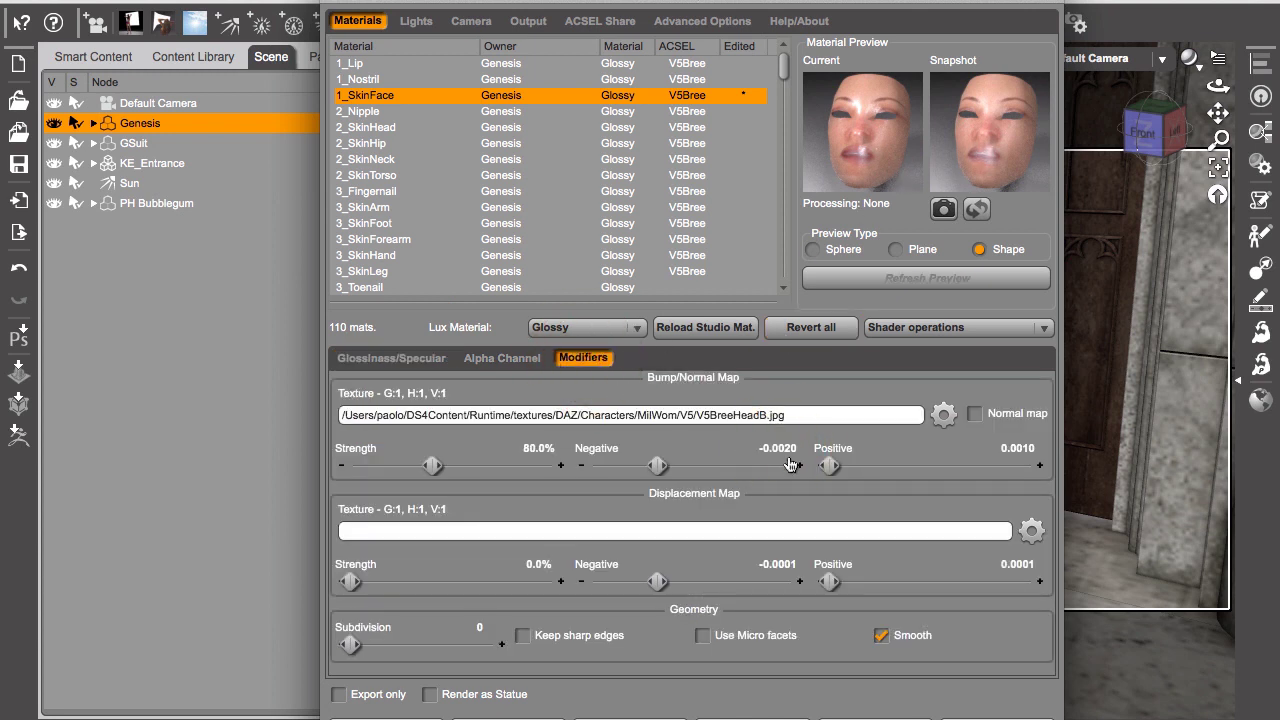
pyautogui.click(1030, 449)
pyautogui.press('BackSpace')
pyautogui.write('2')
pyautogui.press('Return')
# Set the glossiness strength of 1_SkinFace to about 8433 and its specular color to neutral grey 124, 124, 124.
pyautogui.click(385, 358)
pyautogui.moveTo(635, 537); pyautogui.dragTo(625, 533)
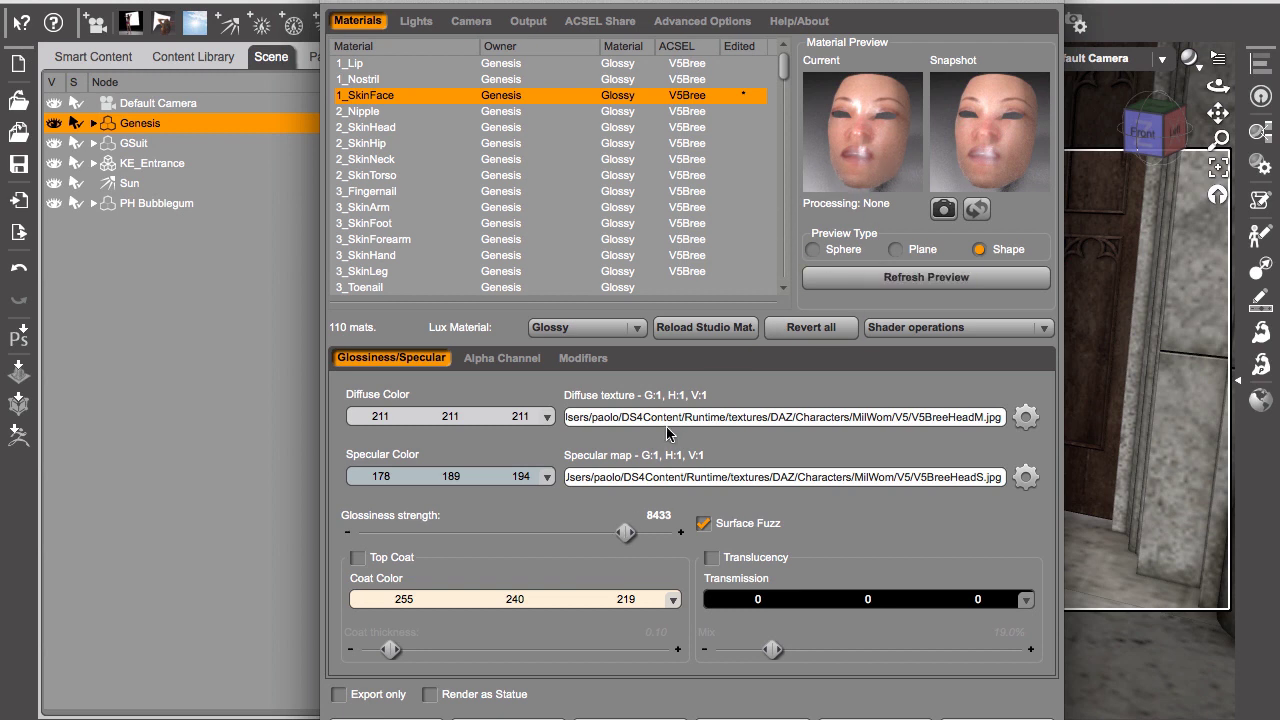
pyautogui.click(470, 477)
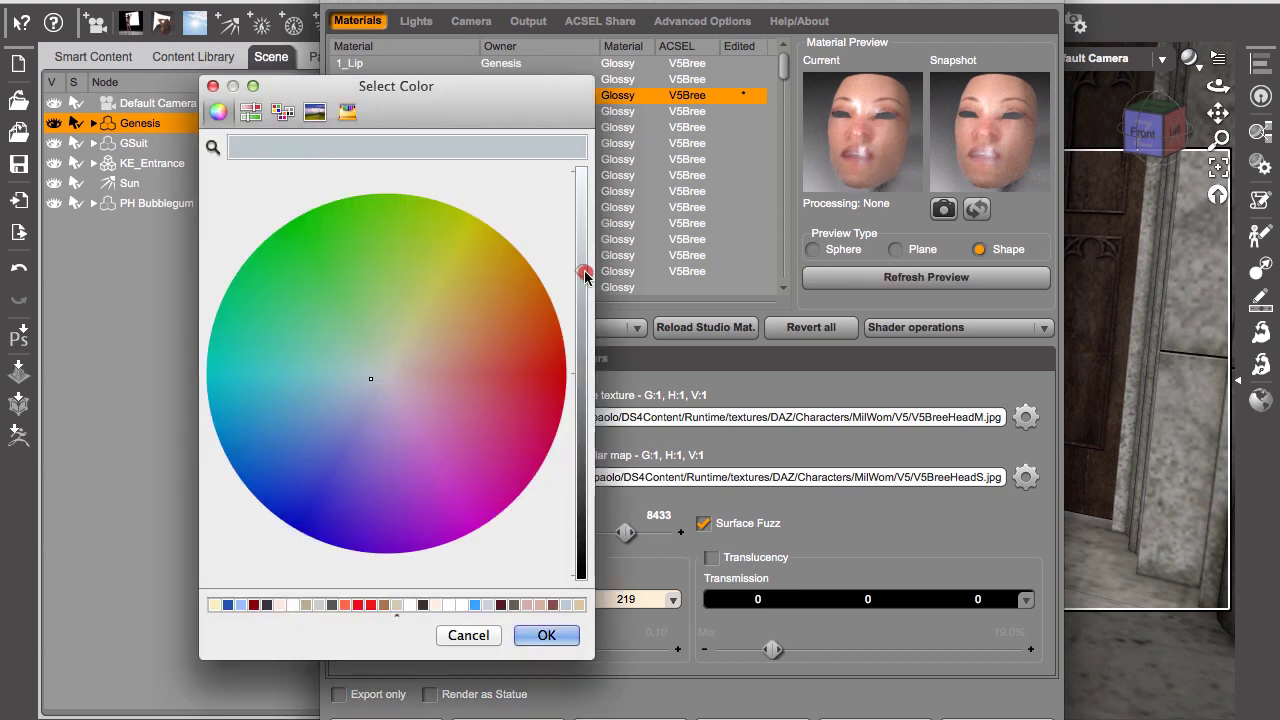
pyautogui.click(581, 297)
pyautogui.click(462, 605)
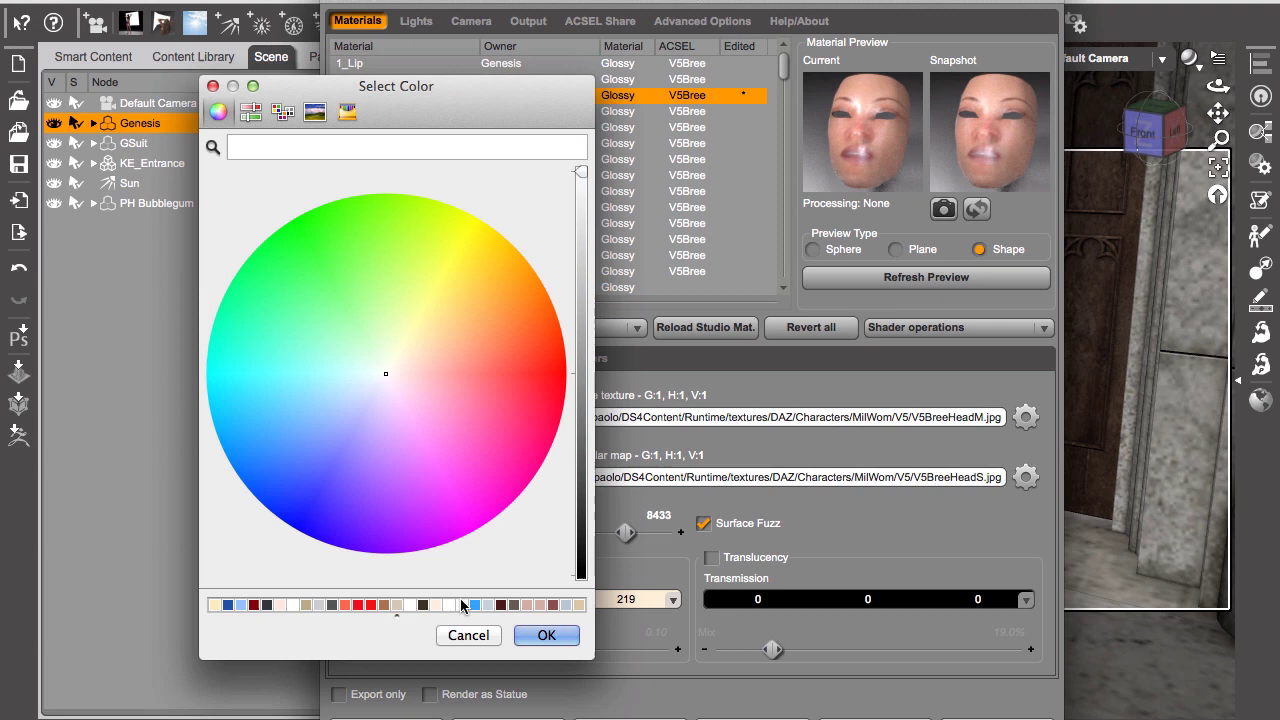
pyautogui.click(583, 326)
pyautogui.moveTo(584, 327); pyautogui.dragTo(583, 374)
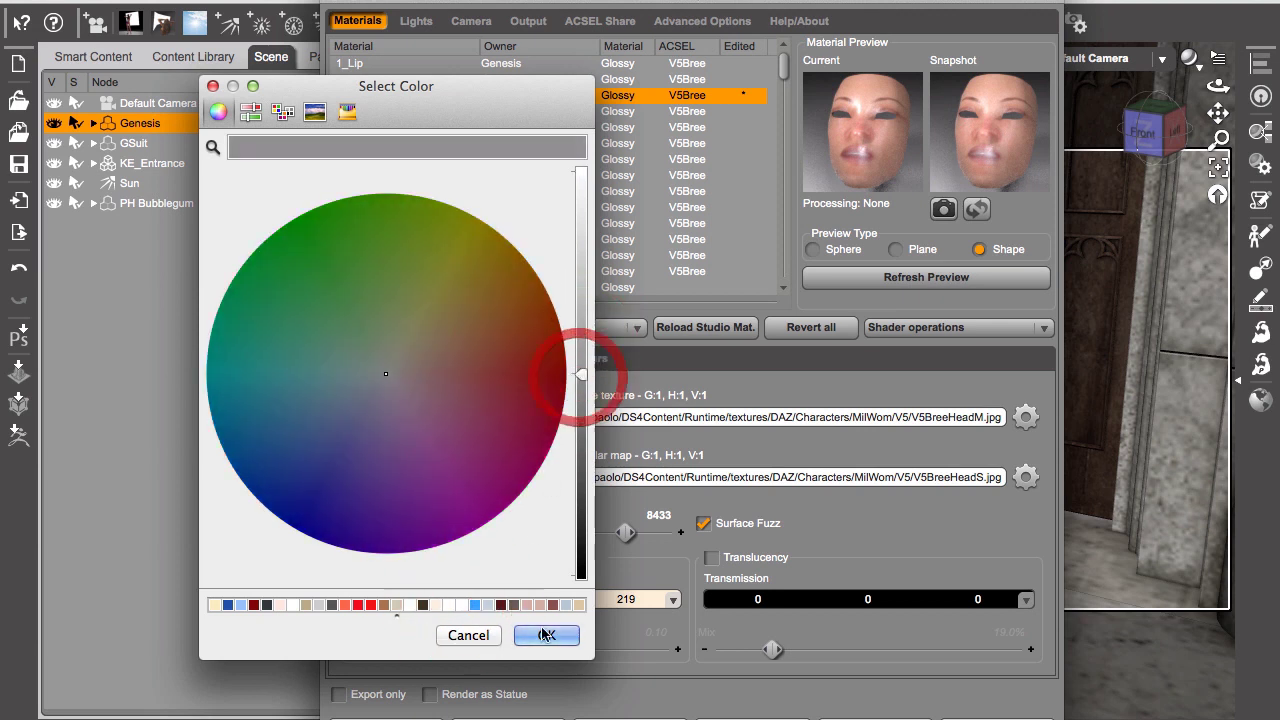
pyautogui.click(553, 635)
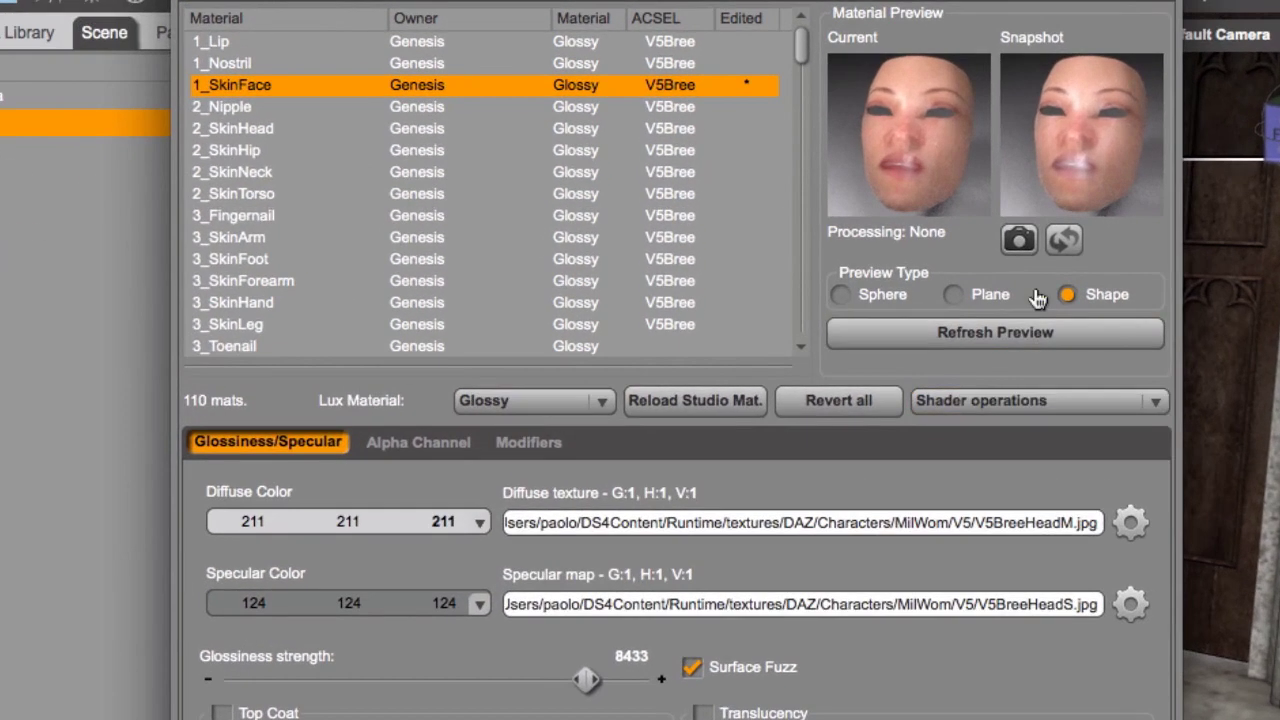
# Swap the current 1_SkinFace material with its snapshot repeatedly to compare the glossiness and specular settings, ending on the snapshot version.
pyautogui.click(1066, 243)
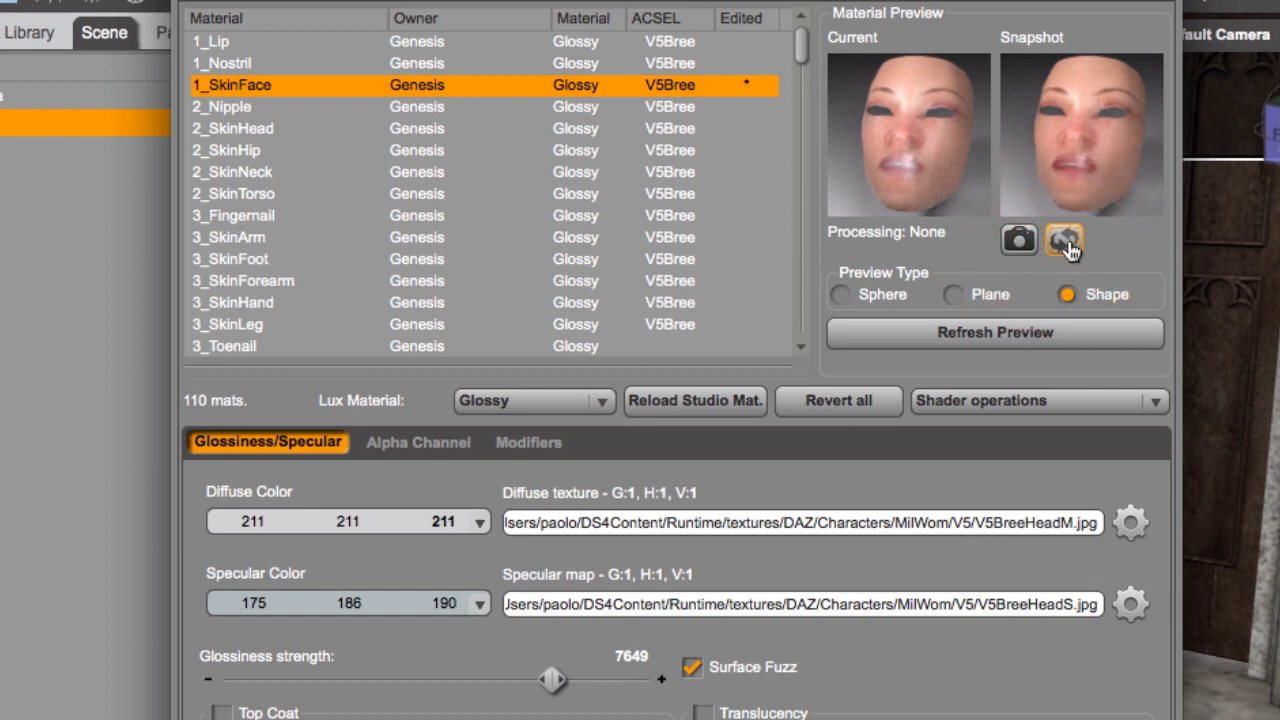
pyautogui.click(1066, 244)
pyautogui.click(1066, 243)
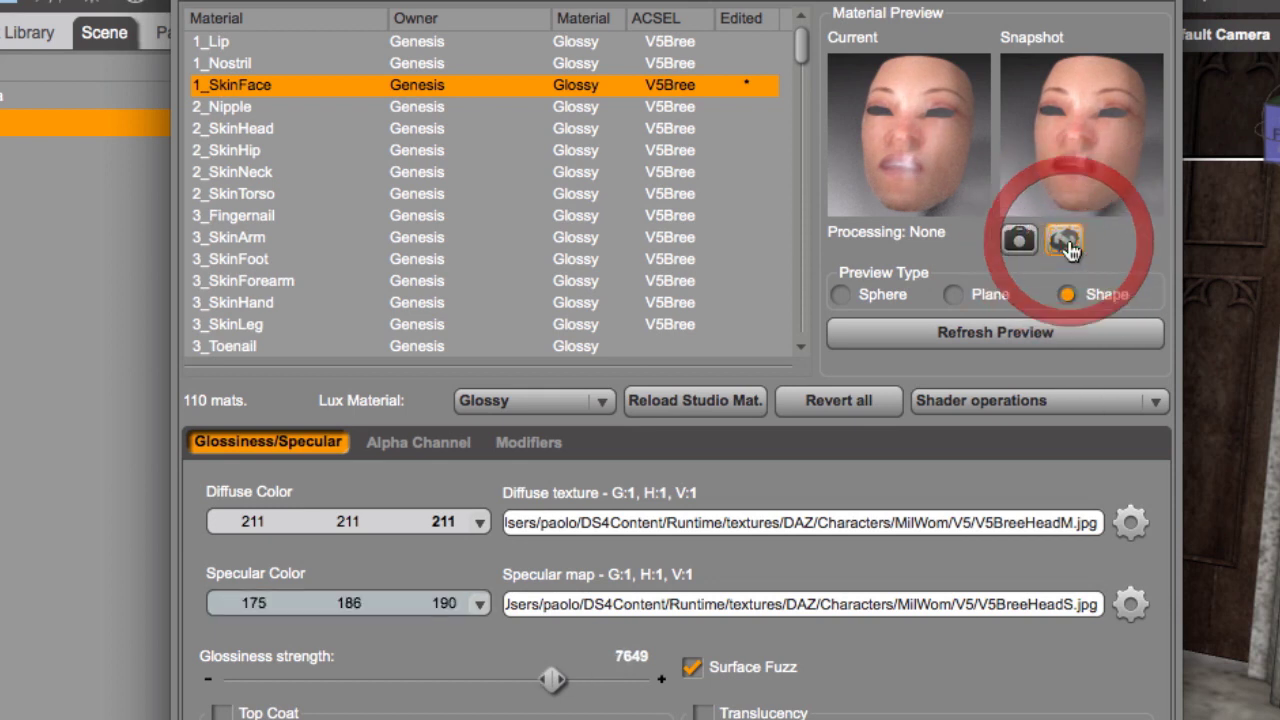
pyautogui.click(1066, 243)
pyautogui.click(1066, 243)
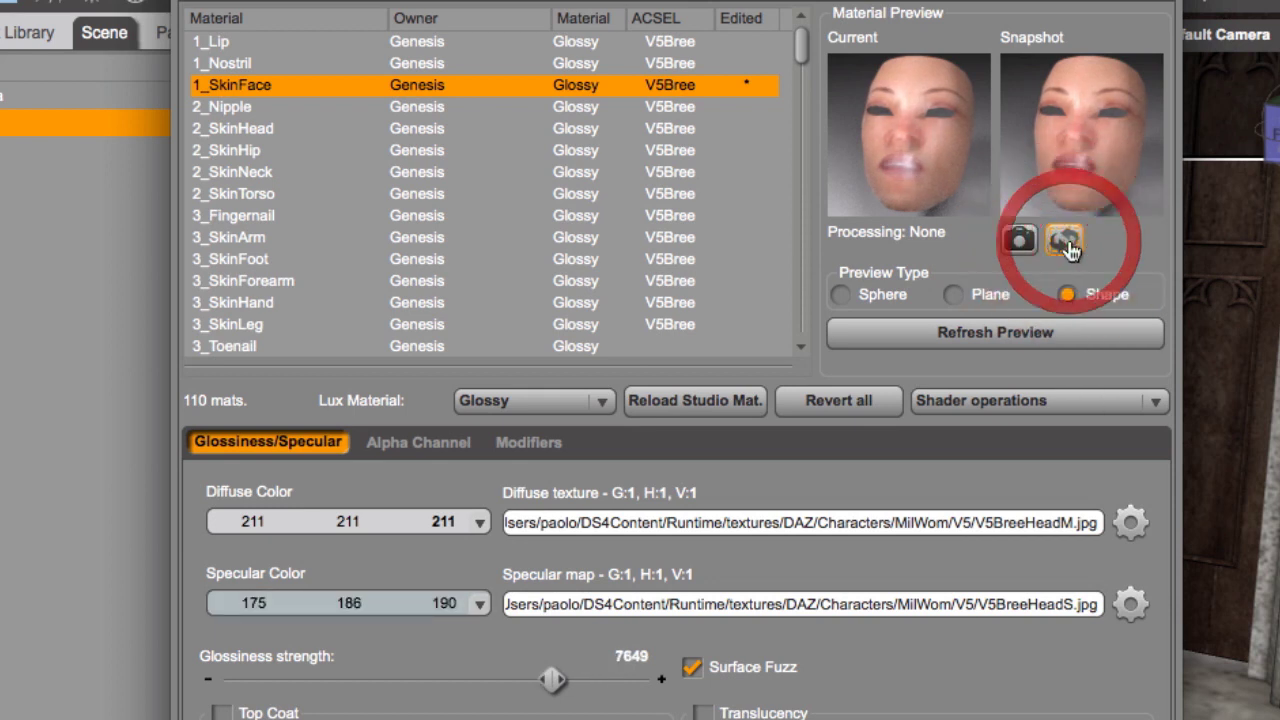
pyautogui.click(1066, 243)
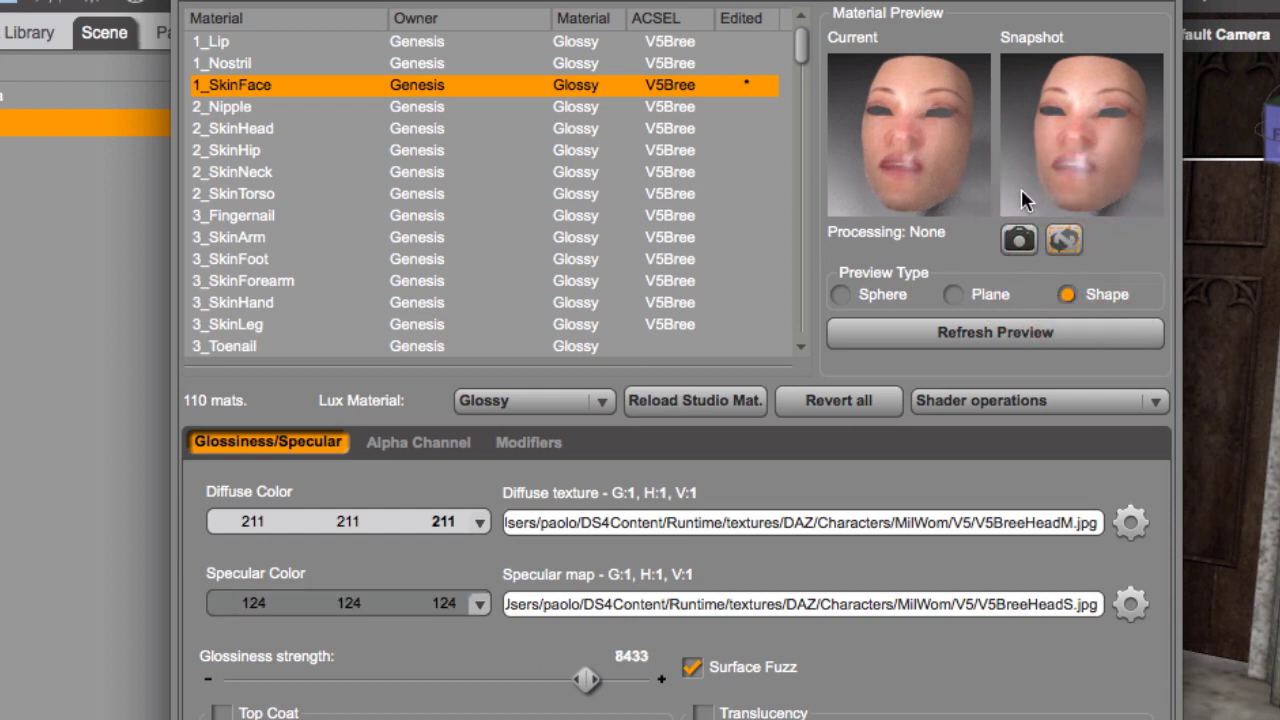
pyautogui.click(1066, 243)
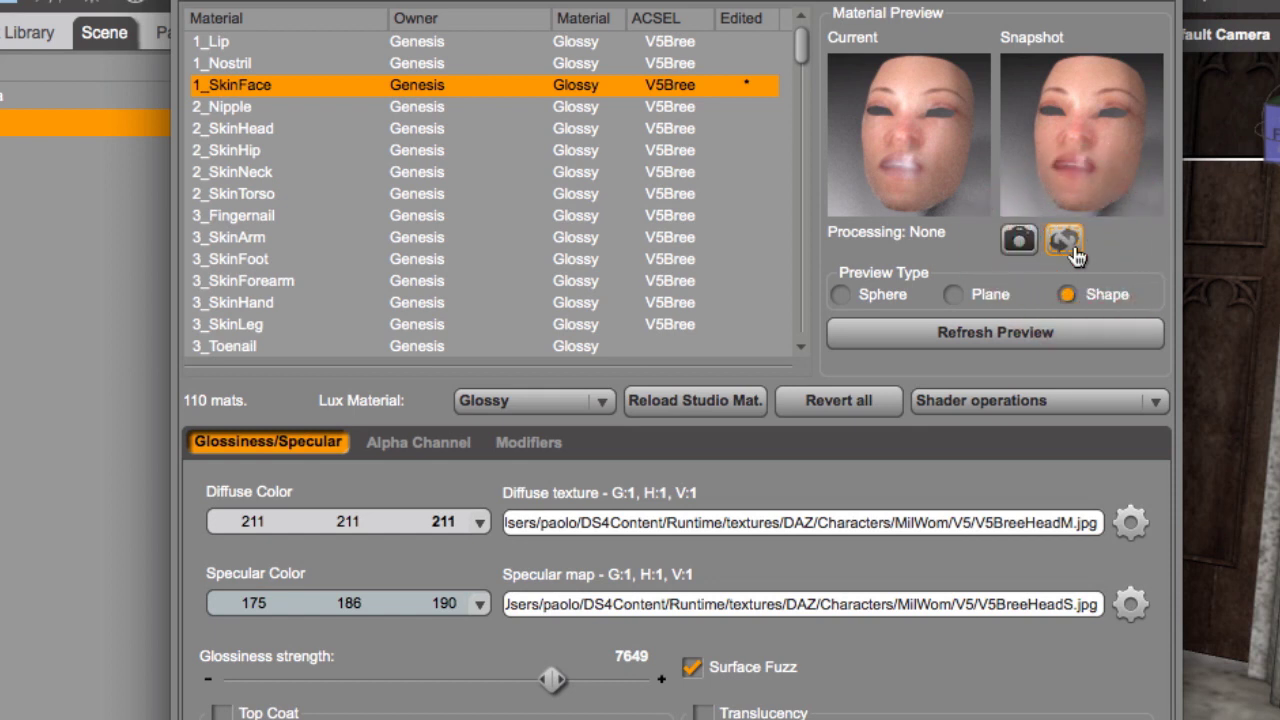
# Compare the bump map settings of the current 1_SkinFace material and its snapshot by swapping the two versions back and forth.
pyautogui.click(549, 442)
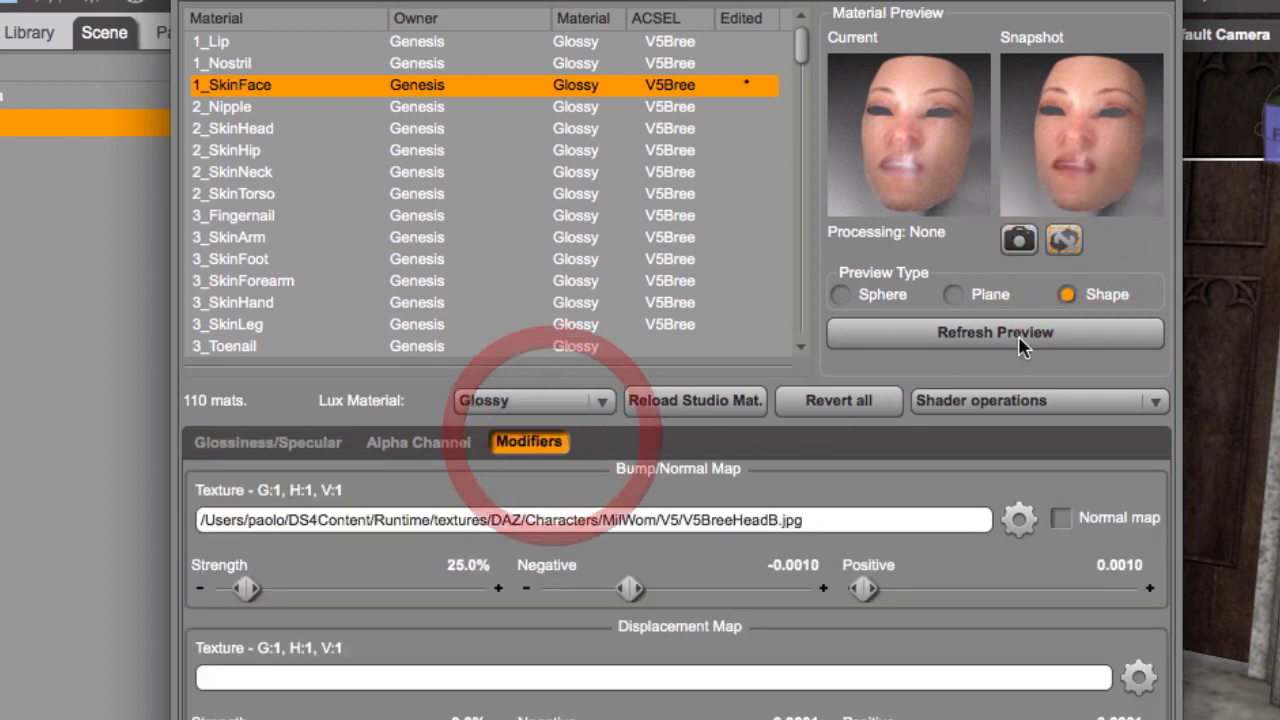
pyautogui.click(1063, 240)
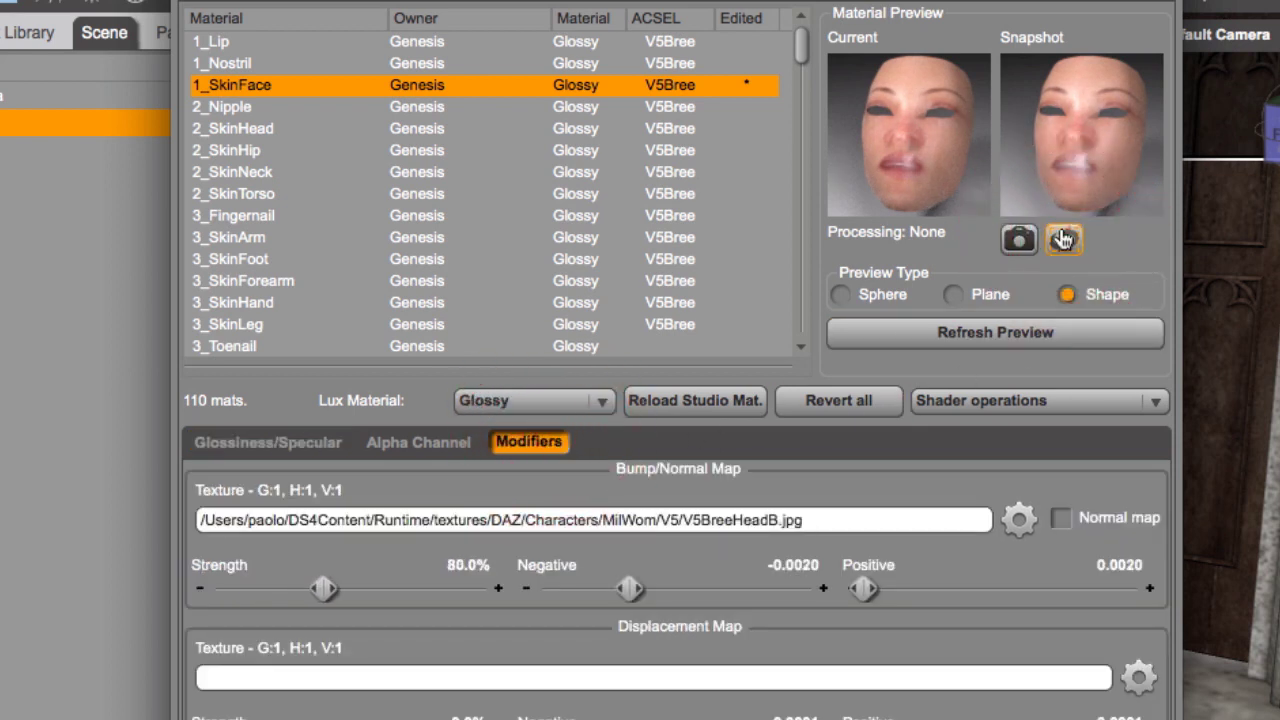
pyautogui.click(1063, 240)
pyautogui.click(1063, 238)
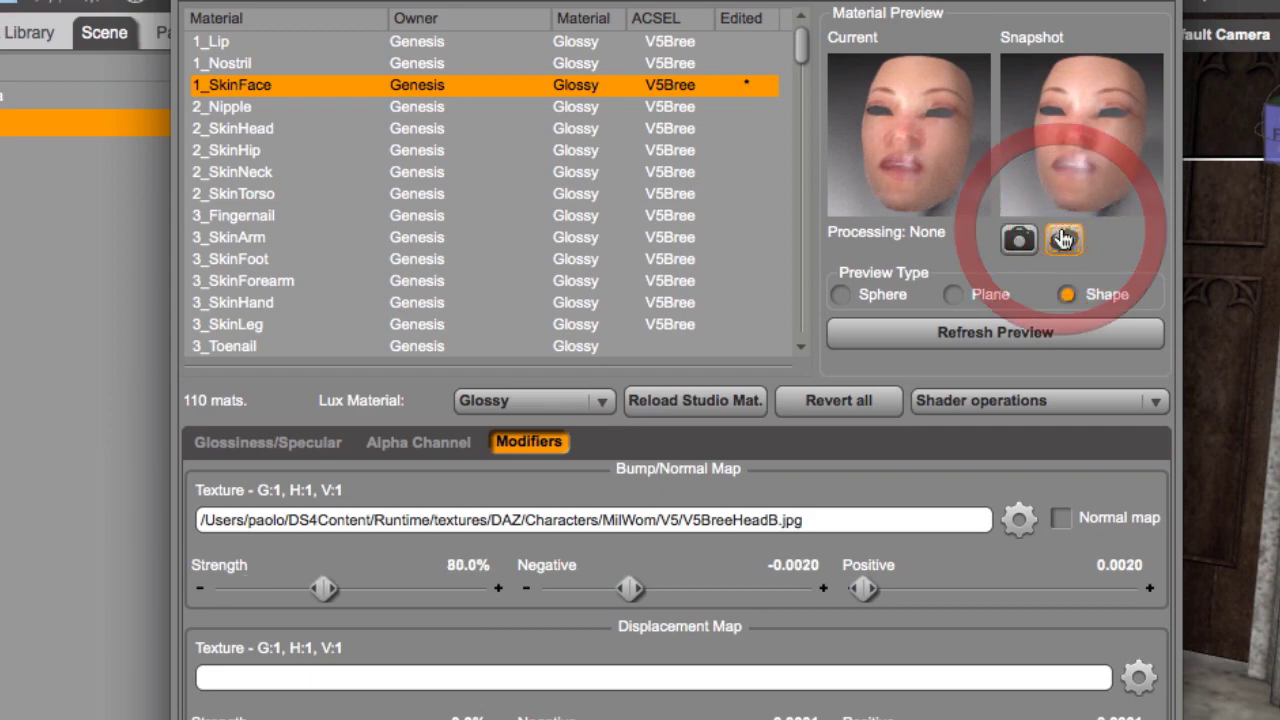
pyautogui.click(1061, 238)
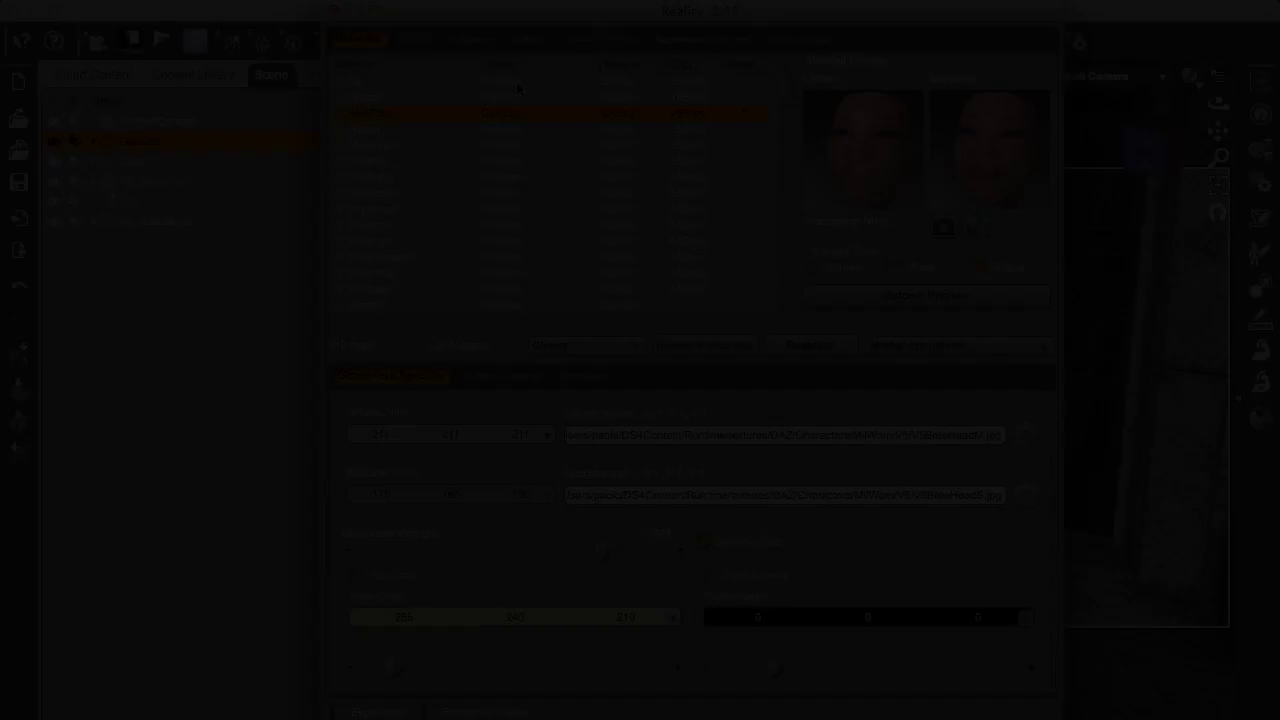
# Set the diffuse color of 1_Lip, 1_SkinFace and all materials from 2_Nipple to 2_SkinTorso together to 224, 224, 224, leaving out 1_Nostril.
pyautogui.click(517, 82)
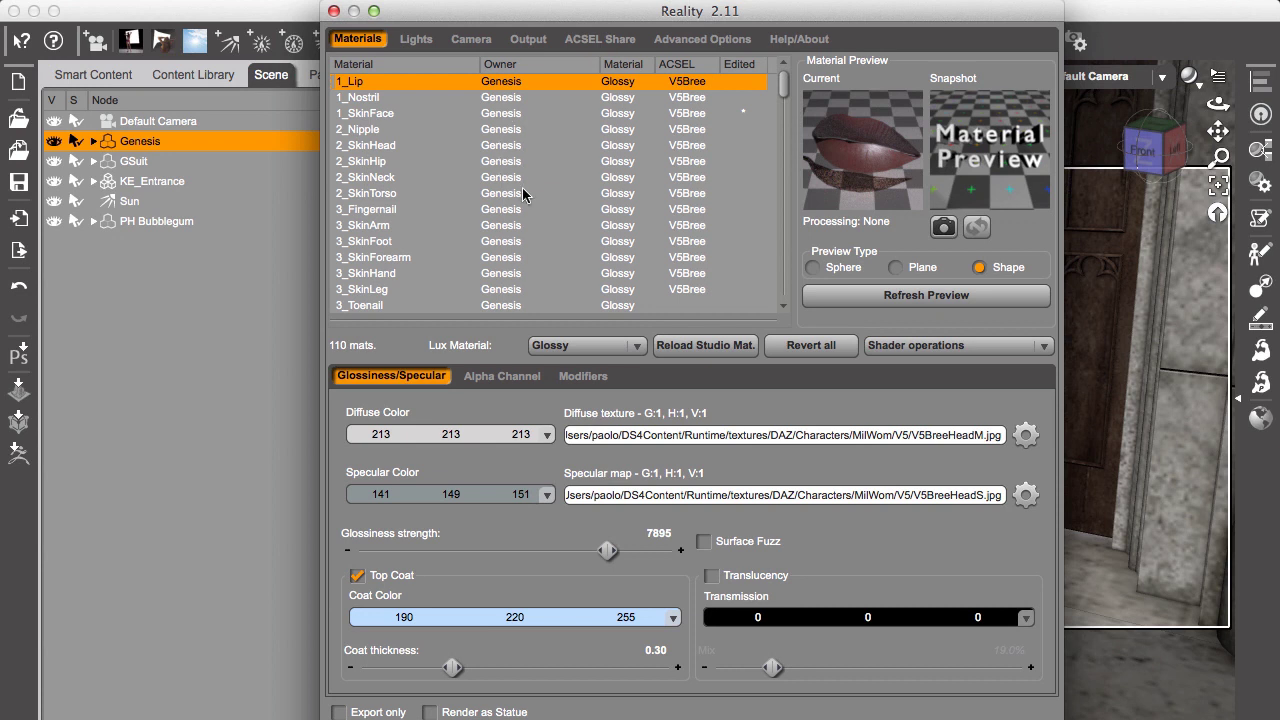
pyautogui.keyDown('shift'); pyautogui.click(510, 199); pyautogui.keyUp('shift')
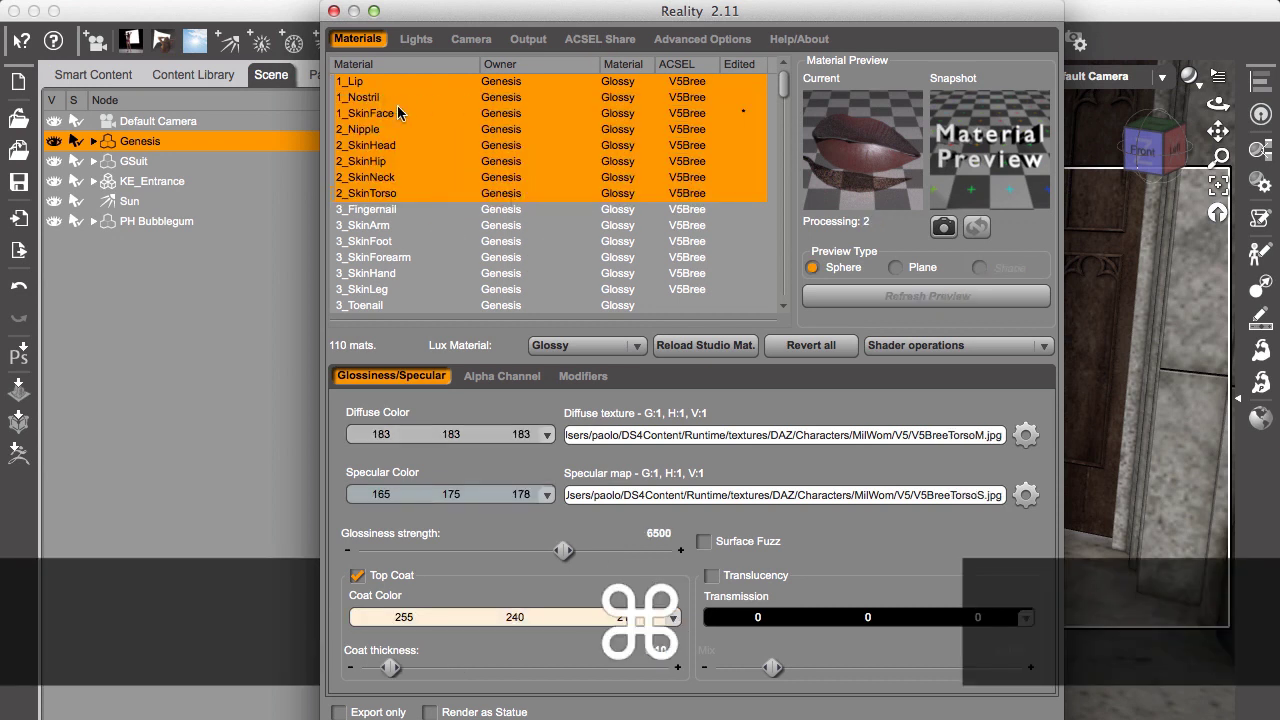
pyautogui.keyDown('super'); pyautogui.click(386, 97); pyautogui.keyUp('super')
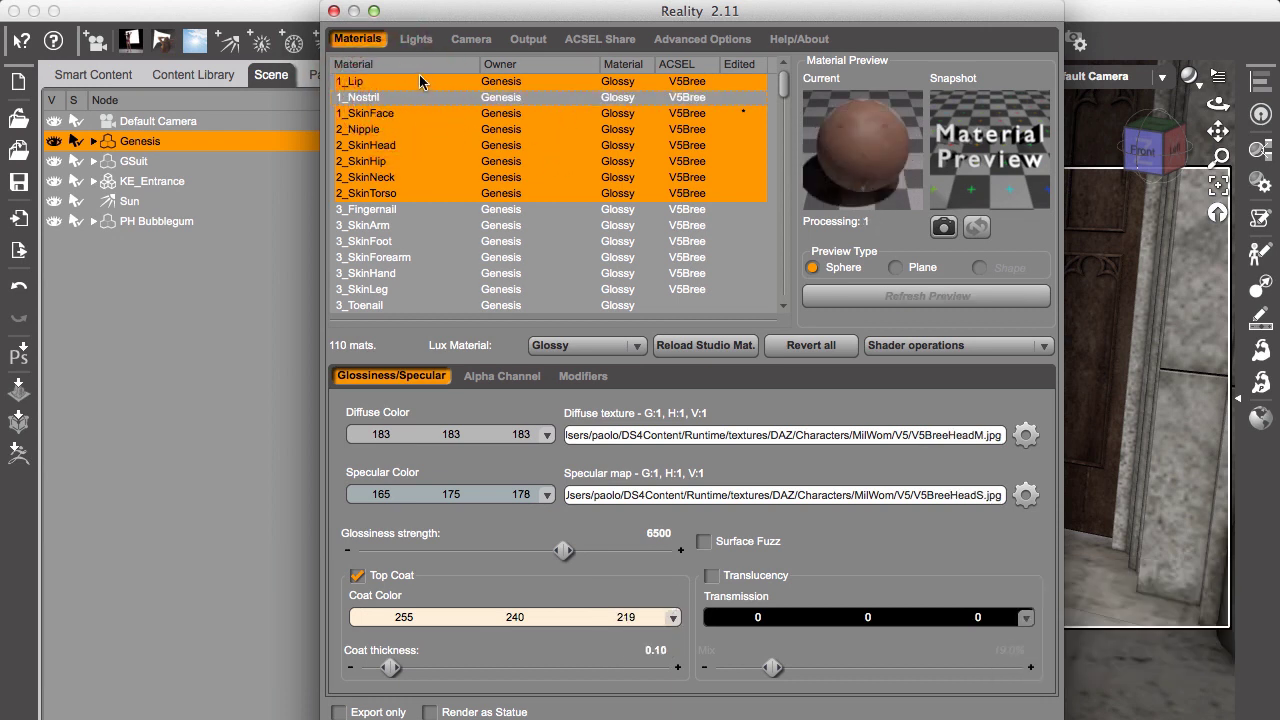
pyautogui.keyDown('super'); pyautogui.click(424, 82); pyautogui.keyUp('super')
pyautogui.keyDown('super'); pyautogui.click(426, 82); pyautogui.keyUp('super')
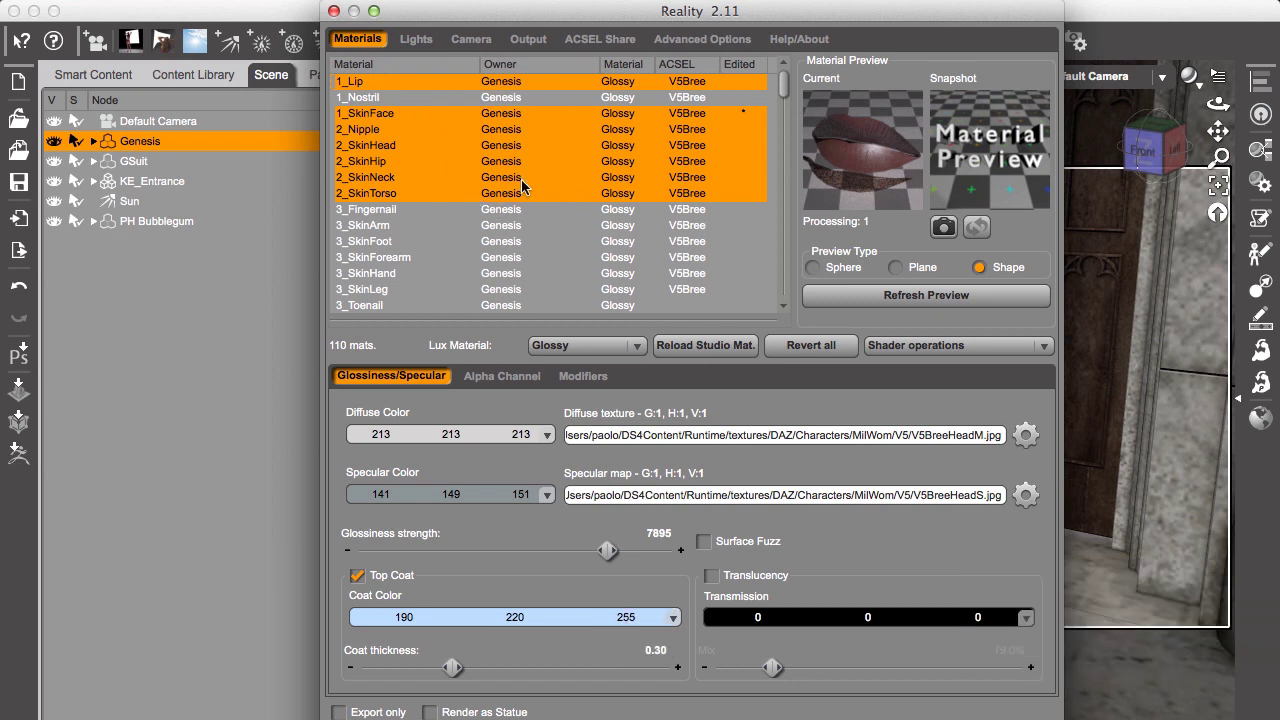
pyautogui.click(418, 436)
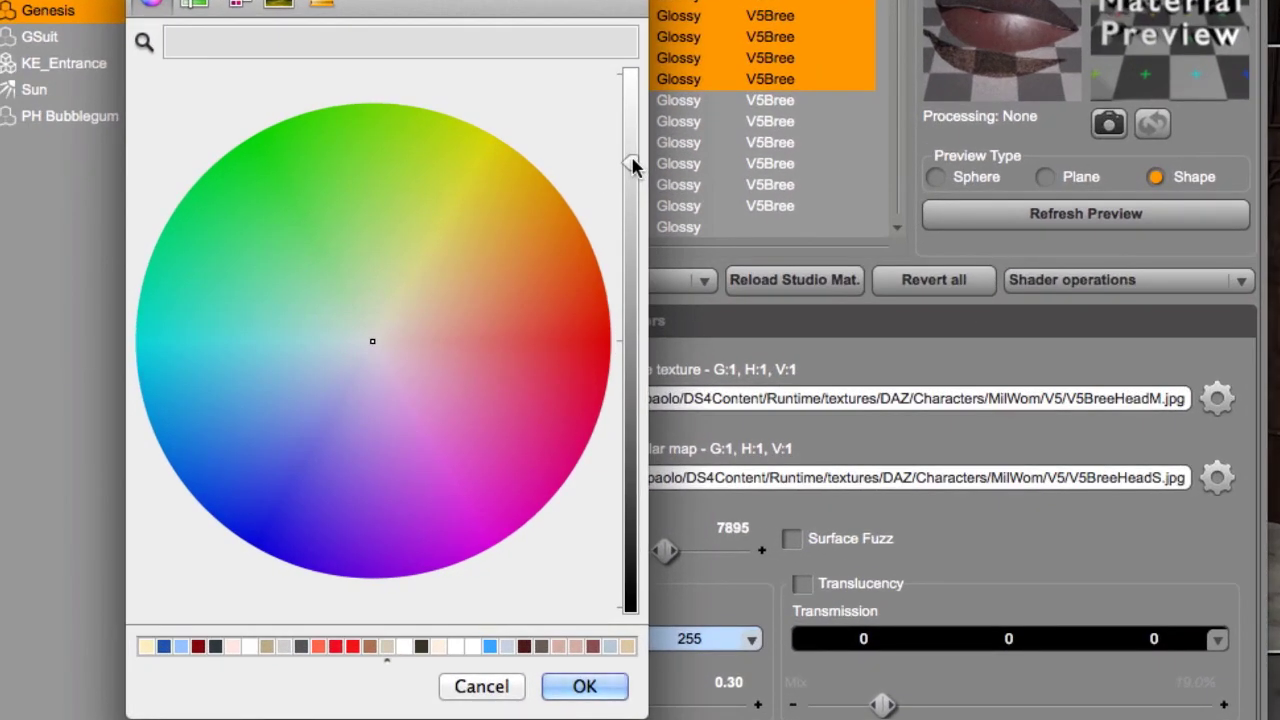
pyautogui.moveTo(632, 165); pyautogui.dragTo(632, 140)
pyautogui.click(594, 686)
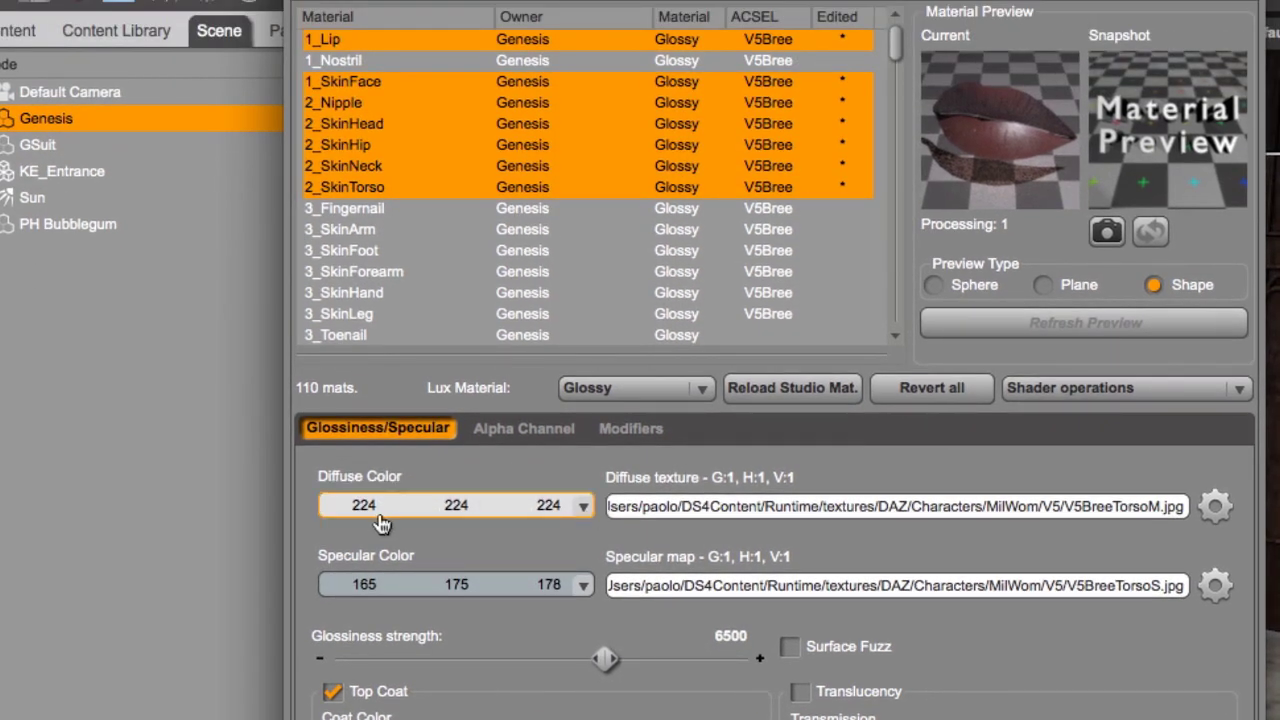
# Check the diffuse color of each material individually from 1_SkinFace through 3_Fingernail.
pyautogui.click(373, 84)
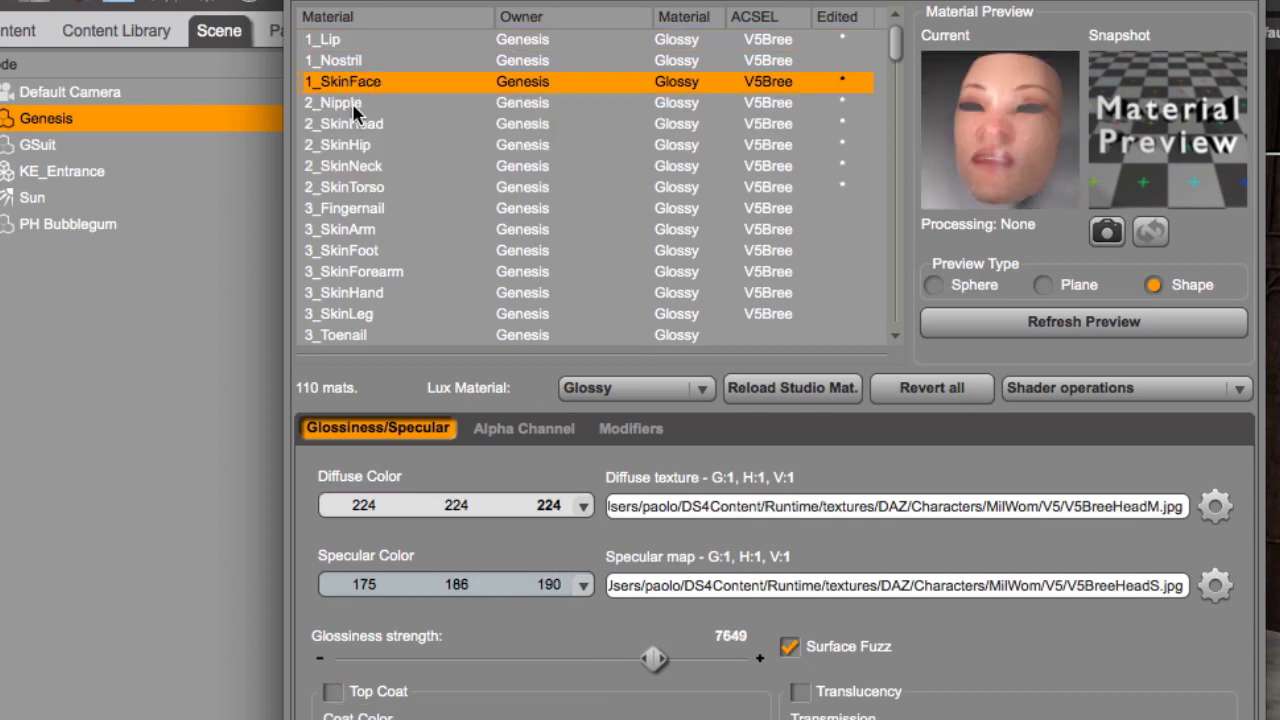
pyautogui.click(352, 104)
pyautogui.click(380, 123)
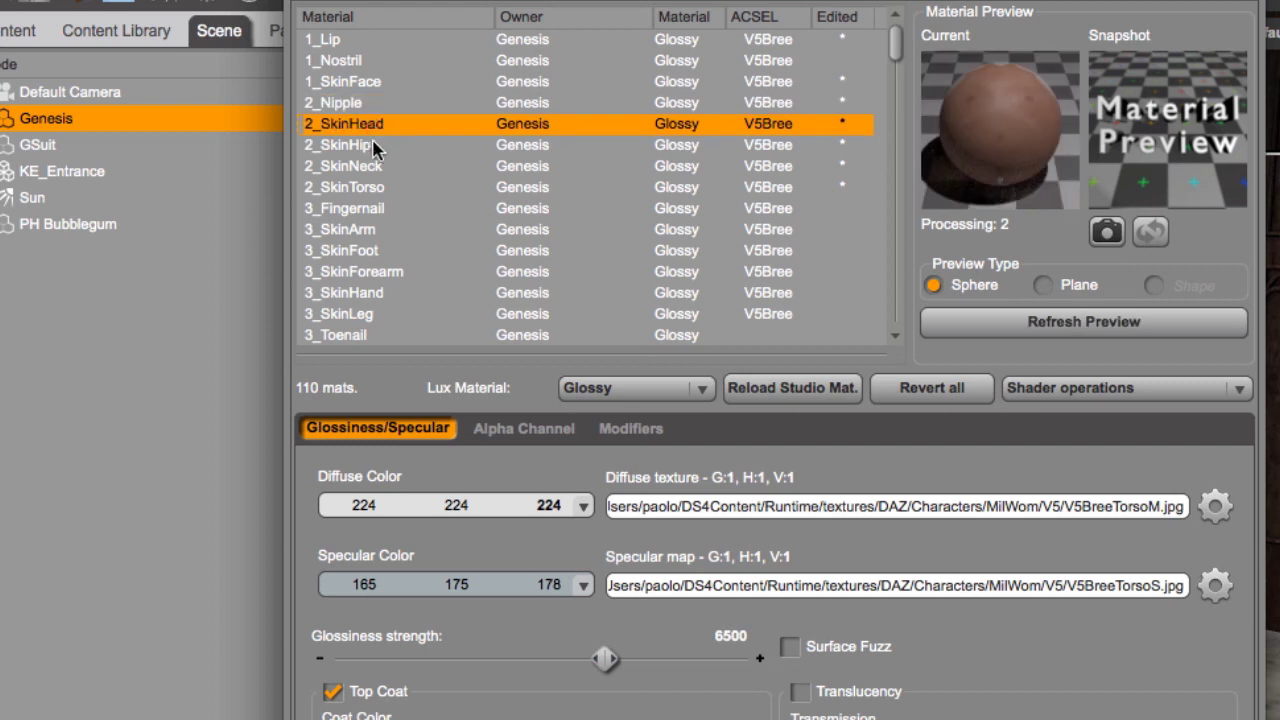
pyautogui.click(366, 145)
pyautogui.click(381, 168)
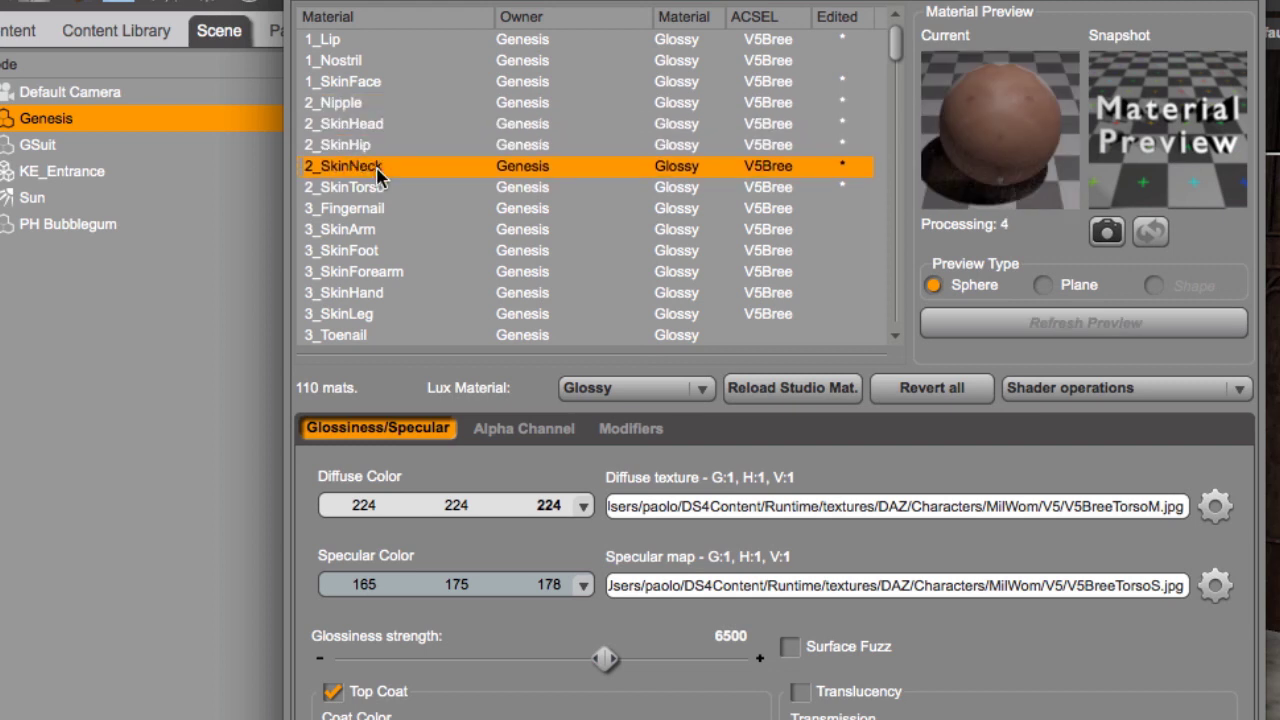
pyautogui.click(374, 189)
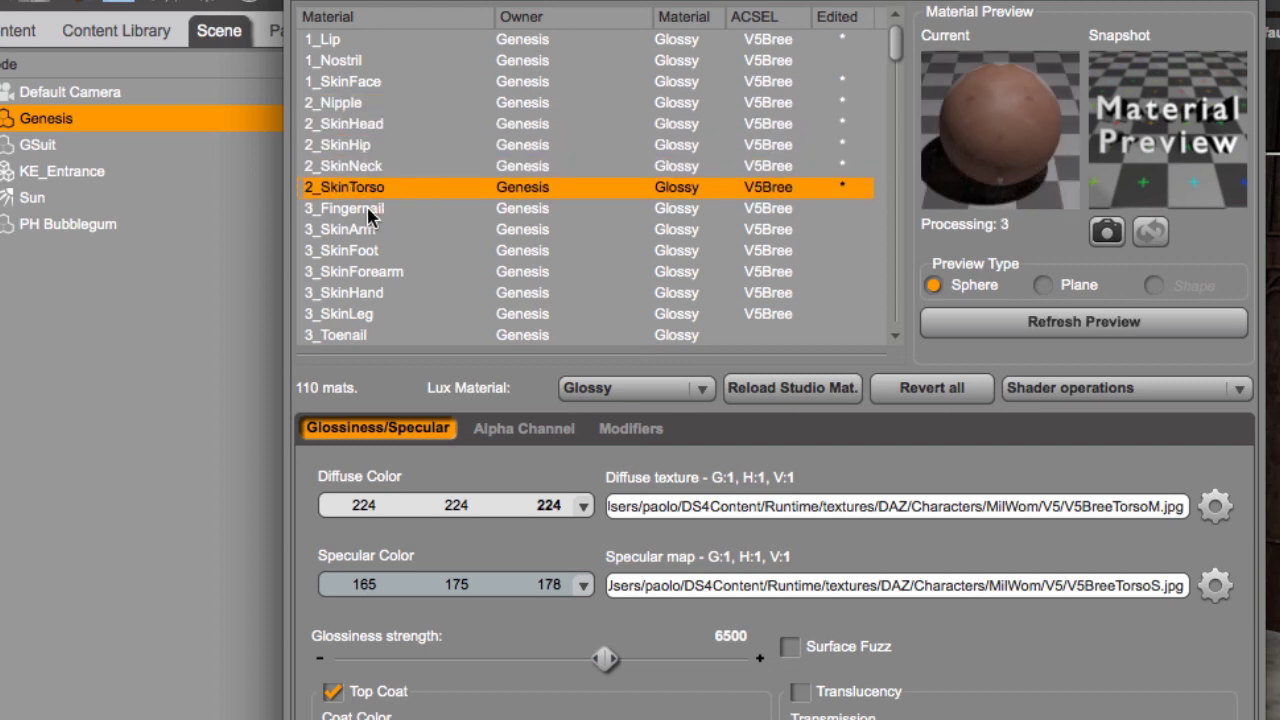
pyautogui.click(382, 208)
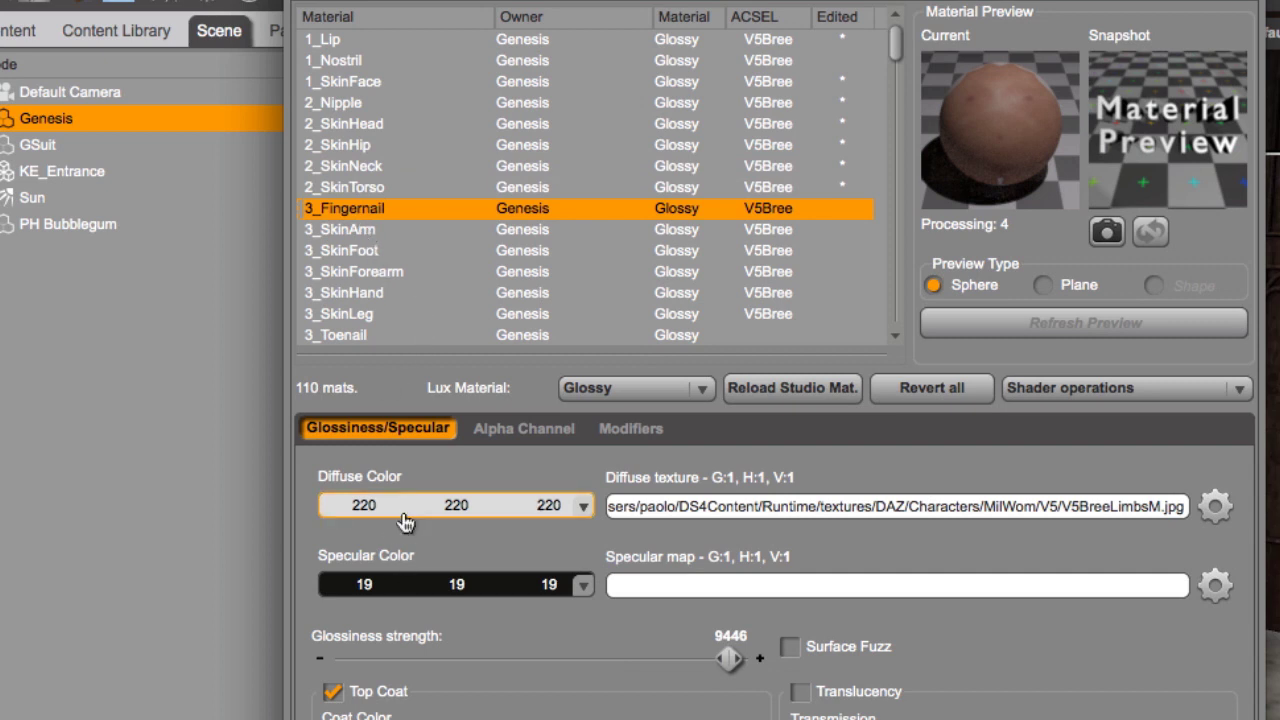
# Set the bump map strength of 3_SkinArm, 3_SkinFoot, 3_SkinForearm and 3_SkinHand together to 80%.
pyautogui.click(374, 233)
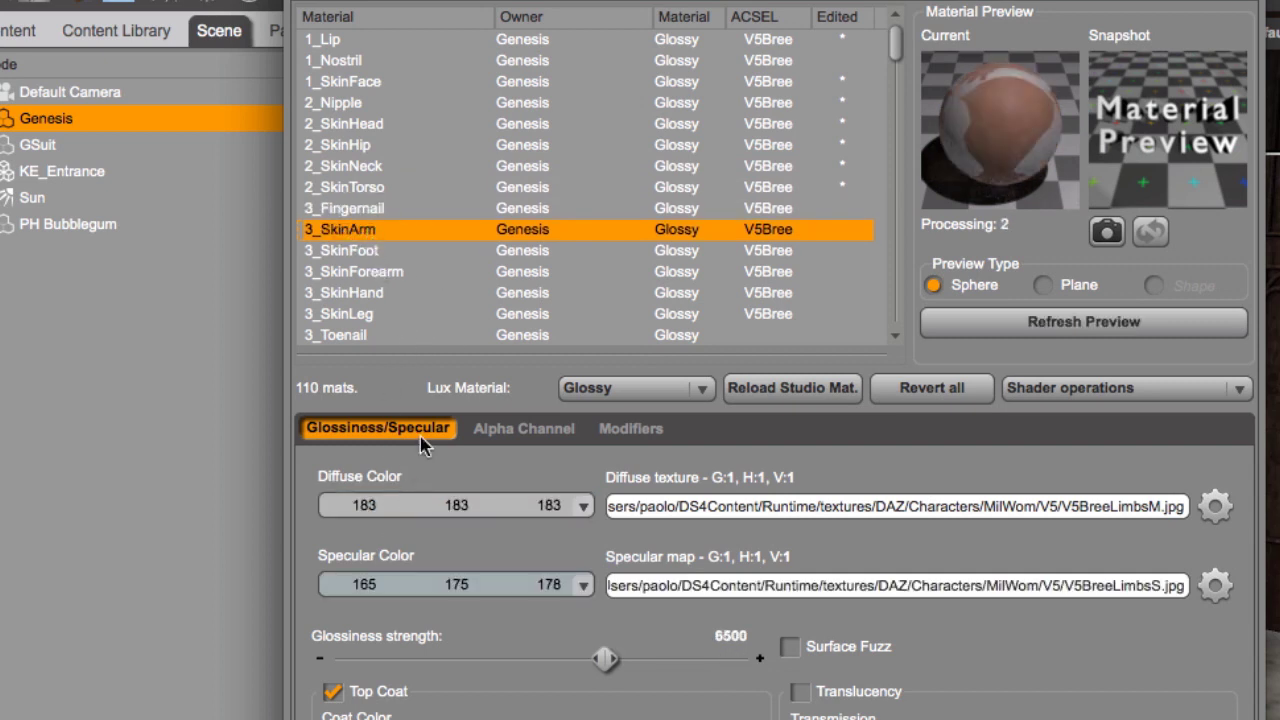
pyautogui.keyDown('shift'); pyautogui.click(368, 292); pyautogui.keyUp('shift')
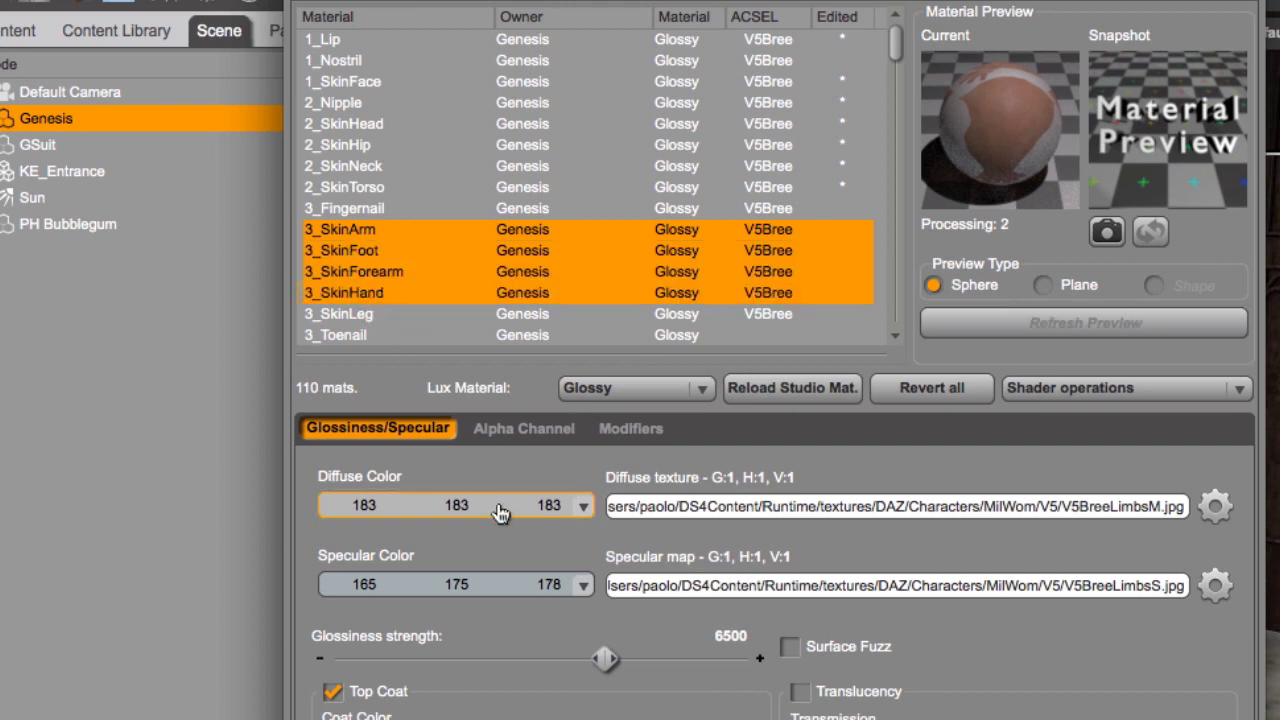
pyautogui.click(632, 430)
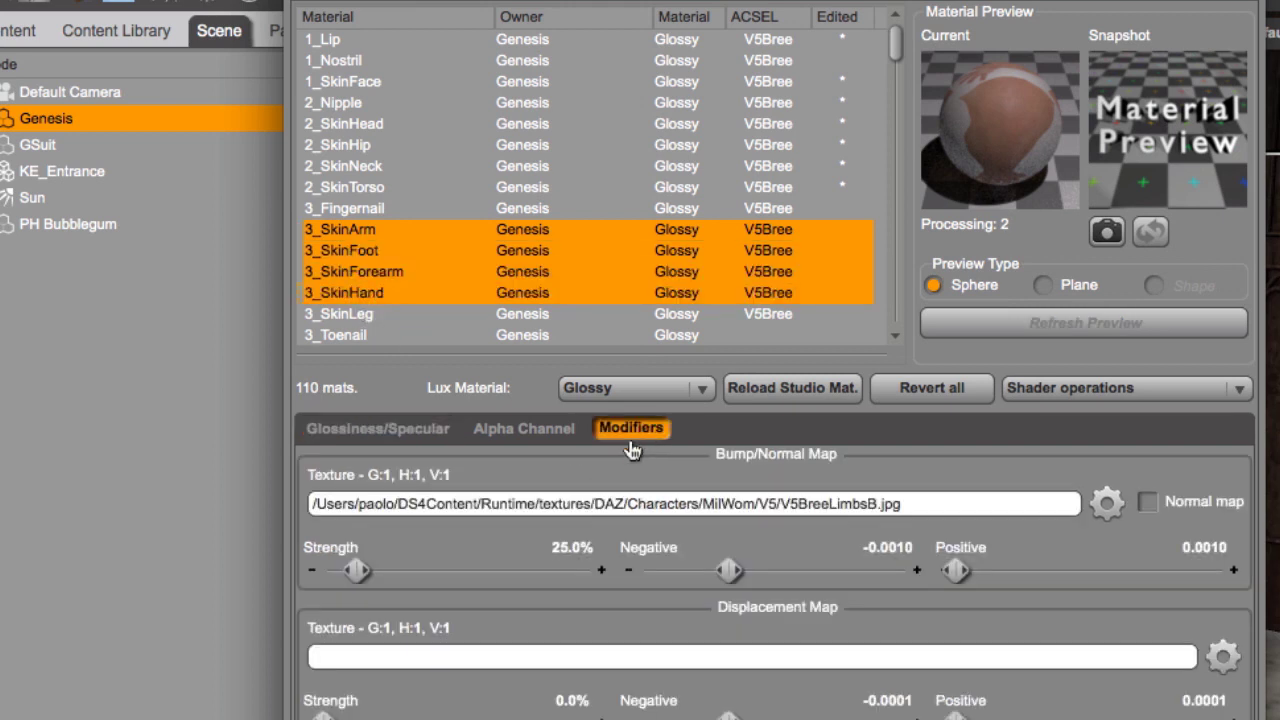
pyautogui.click(566, 548)
pyautogui.write('8')
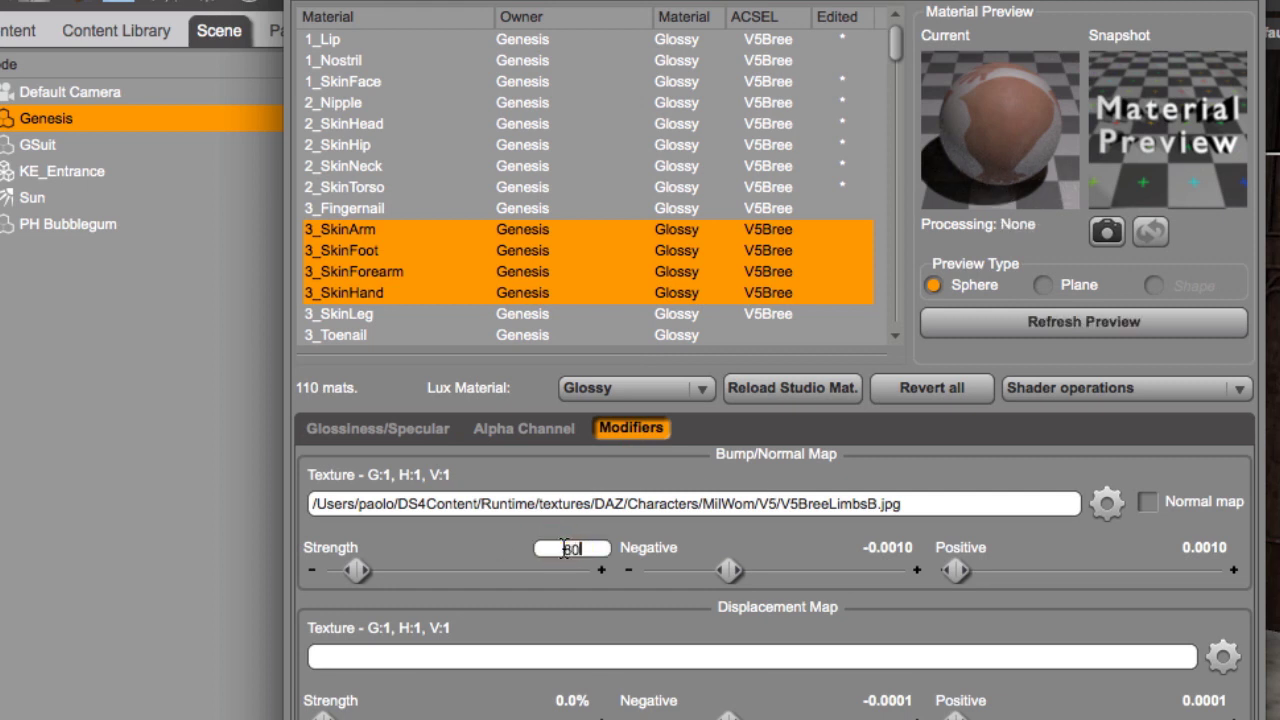
pyautogui.write('0')
pyautogui.press('Return')
# Set the bump map range of the four selected limb skin materials to -0.0030 negative and 0.0030 positive.
pyautogui.click(868, 549)
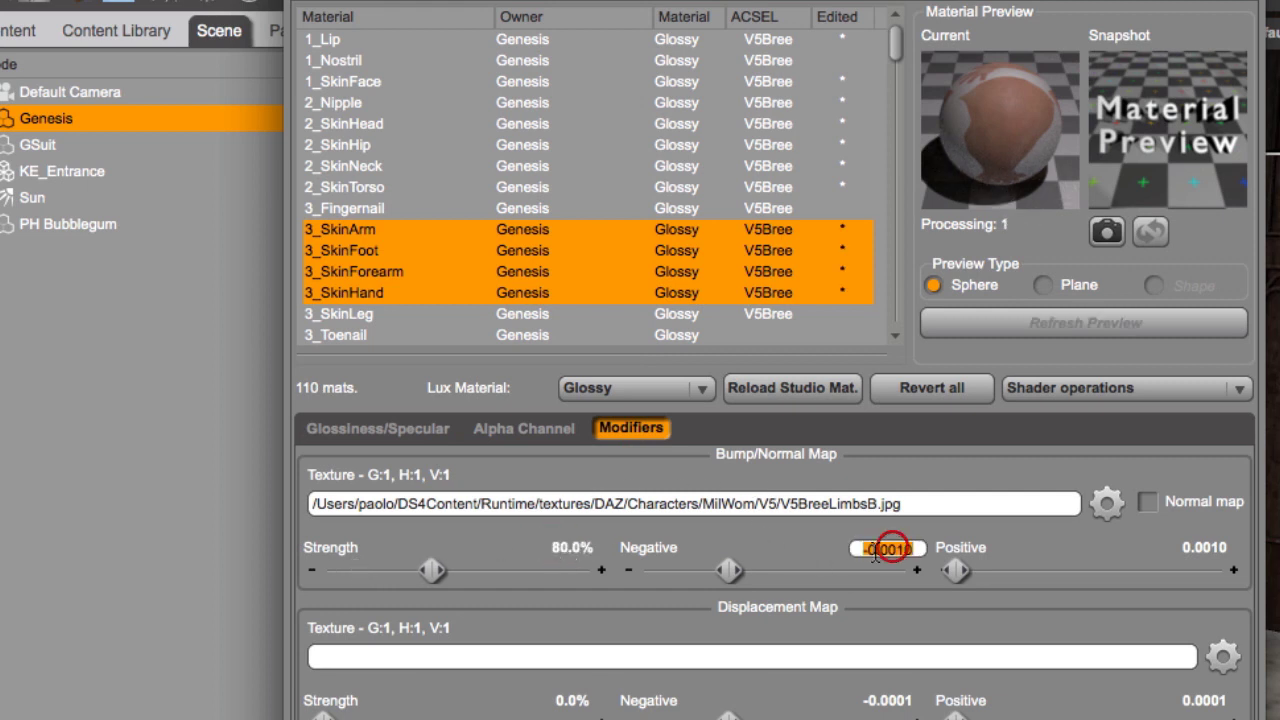
pyautogui.click(875, 553)
pyautogui.write('-0.003')
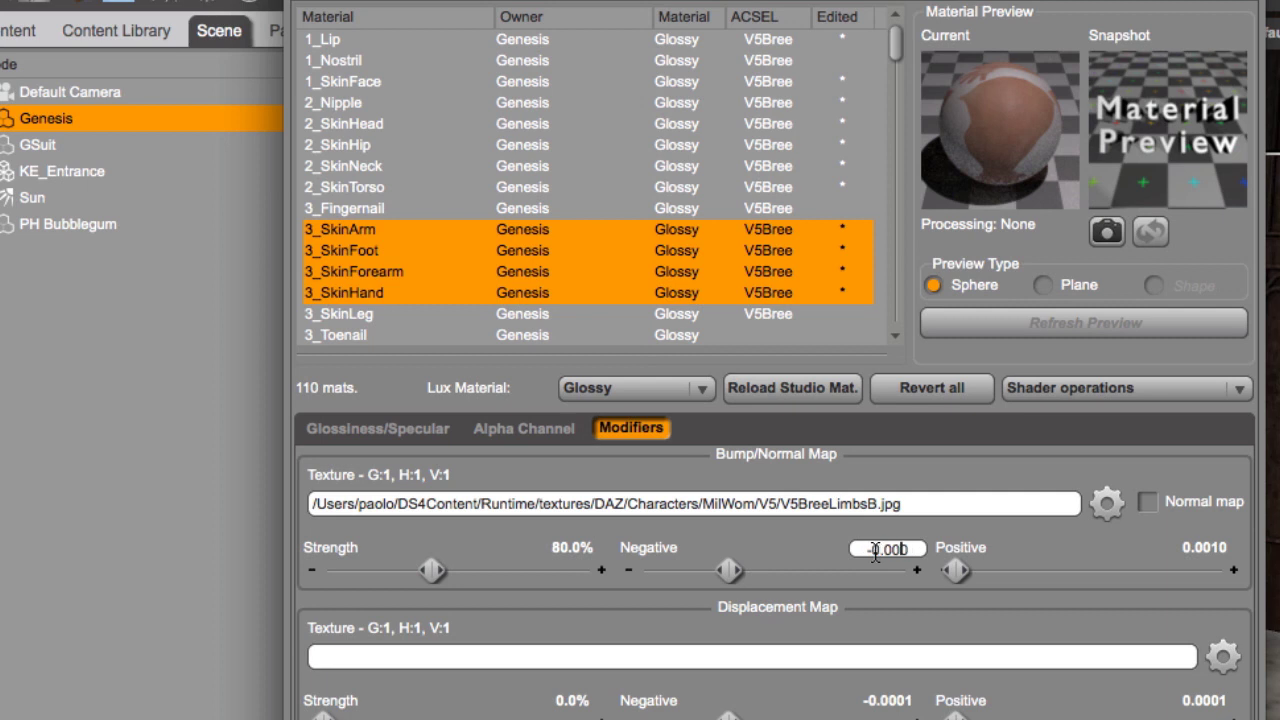
pyautogui.press('Return')
pyautogui.click(1228, 549)
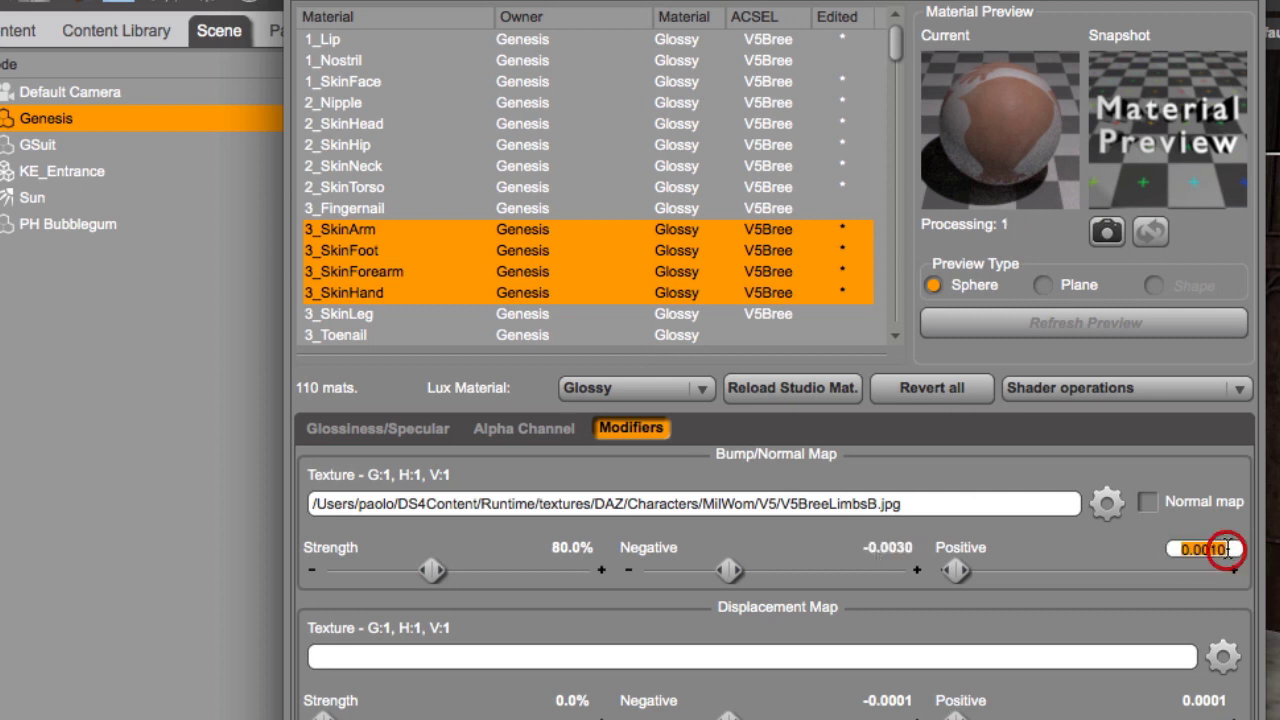
pyautogui.click(1228, 549)
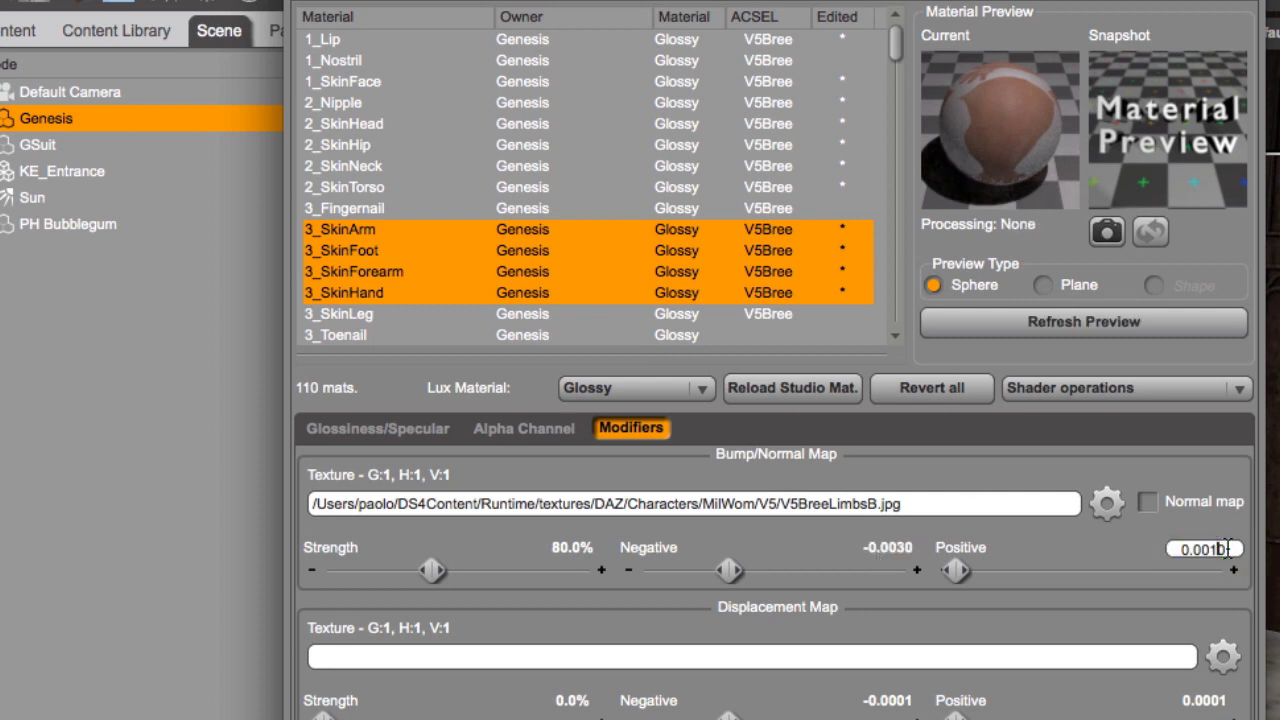
pyautogui.press('BackSpace')
pyautogui.press('BackSpace')
pyautogui.write('30')
pyautogui.press('Return')
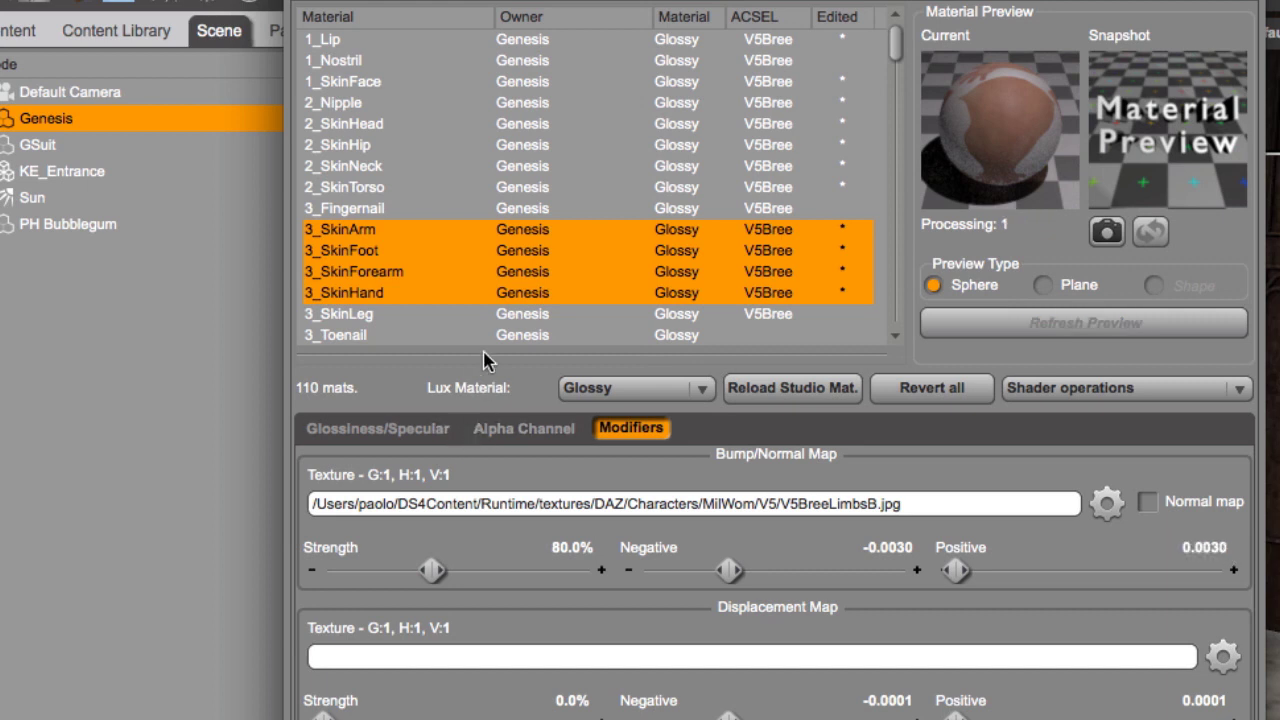
# Check the bump map strength and range of each material individually from 3_Fingernail through 3_SkinLeg.
pyautogui.click(388, 209)
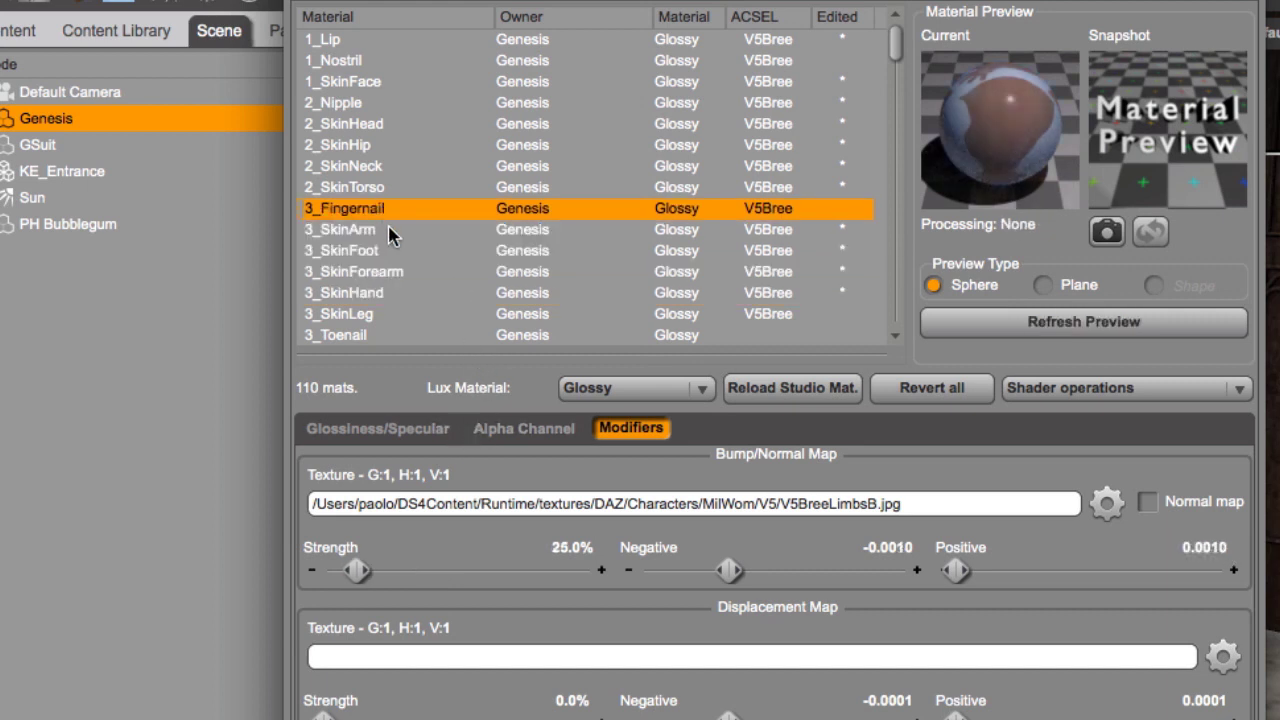
pyautogui.click(382, 231)
pyautogui.click(376, 210)
pyautogui.click(377, 232)
pyautogui.click(382, 252)
pyautogui.click(384, 273)
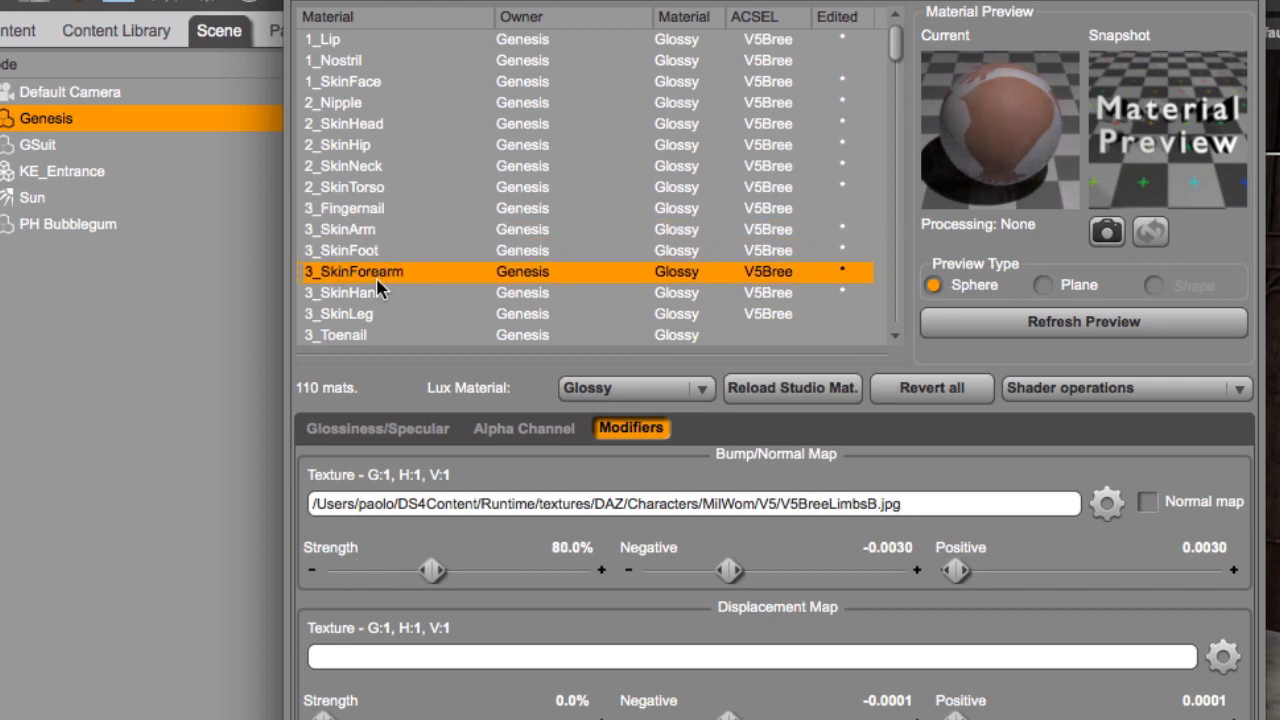
pyautogui.click(378, 296)
pyautogui.click(368, 315)
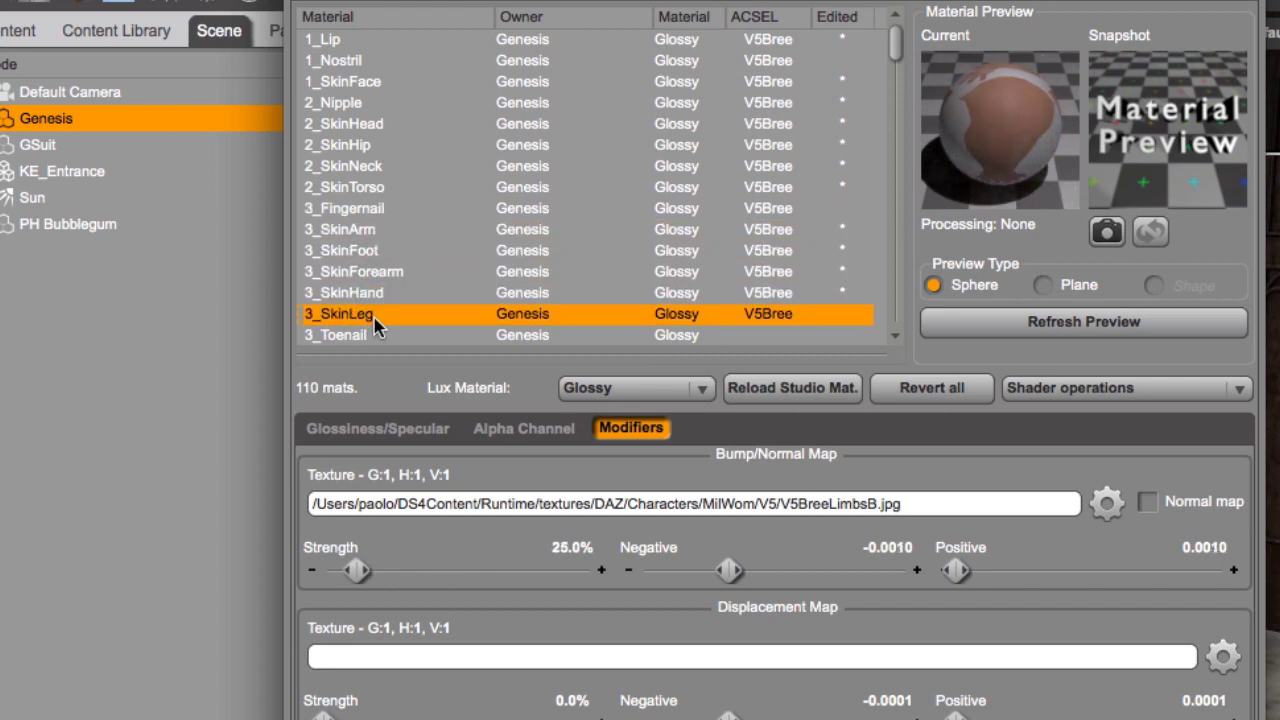
pyautogui.click(386, 292)
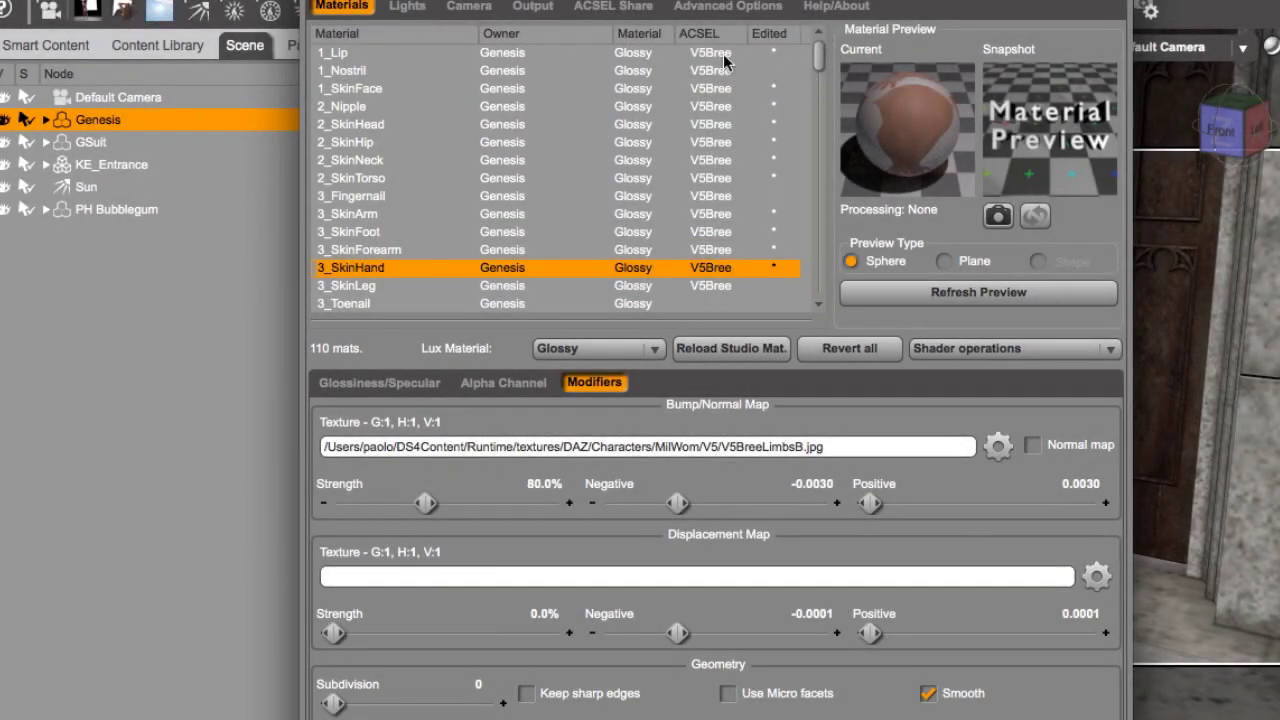
# Select the 1_Lip material and switch to the output settings to examine the GPU acceleration option.
pyautogui.click(362, 71)
pyautogui.press('Up')
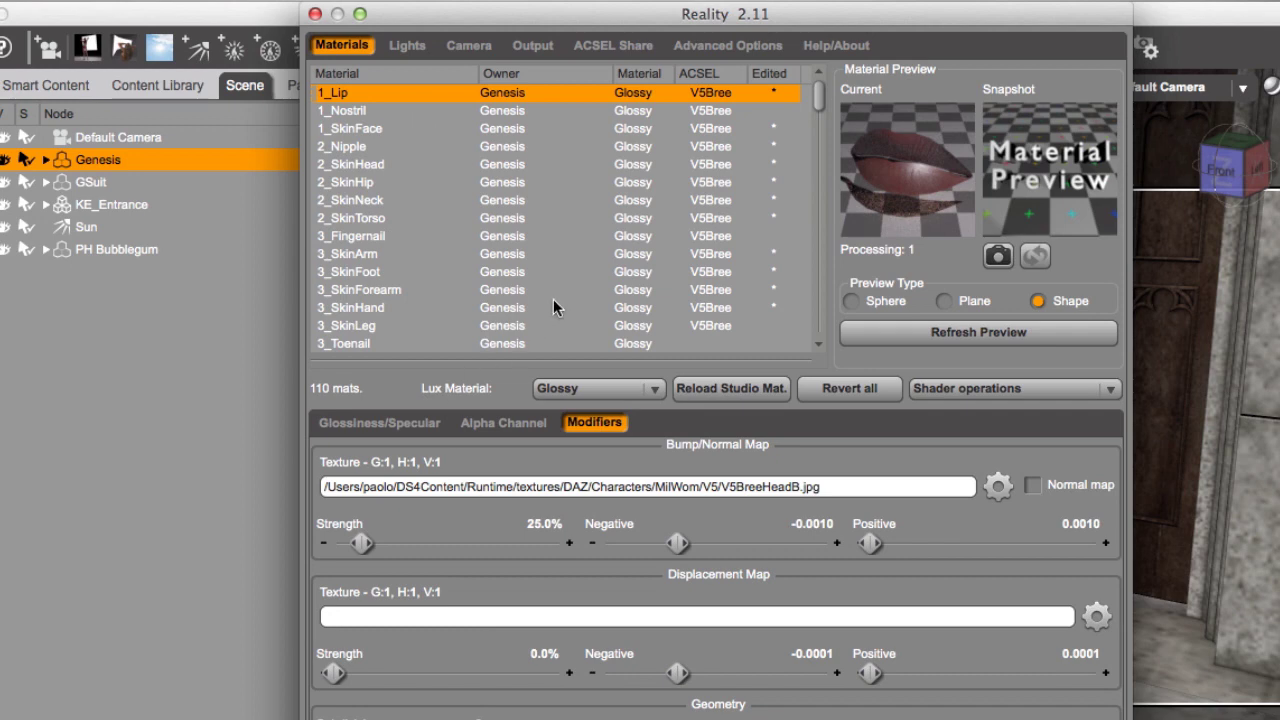
pyautogui.click(532, 46)
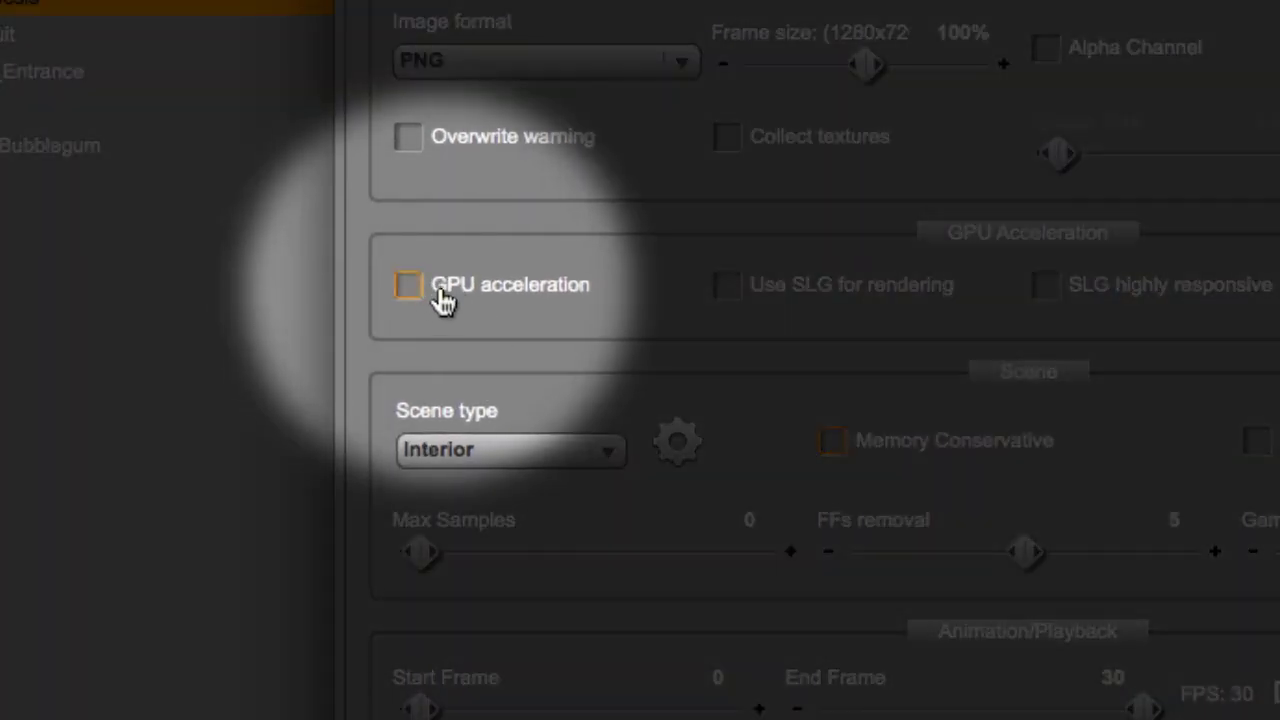
# Enable GPU acceleration in the output settings, and disable it again.
pyautogui.click(447, 290)
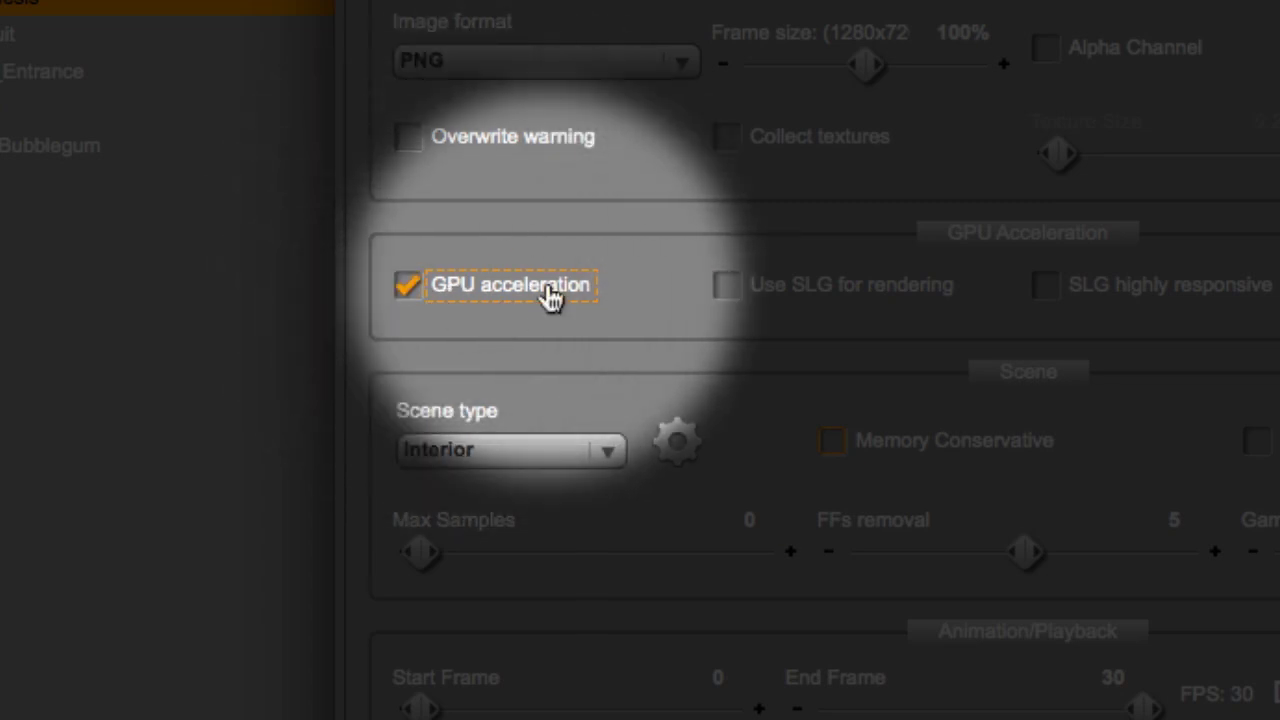
pyautogui.click(497, 305)
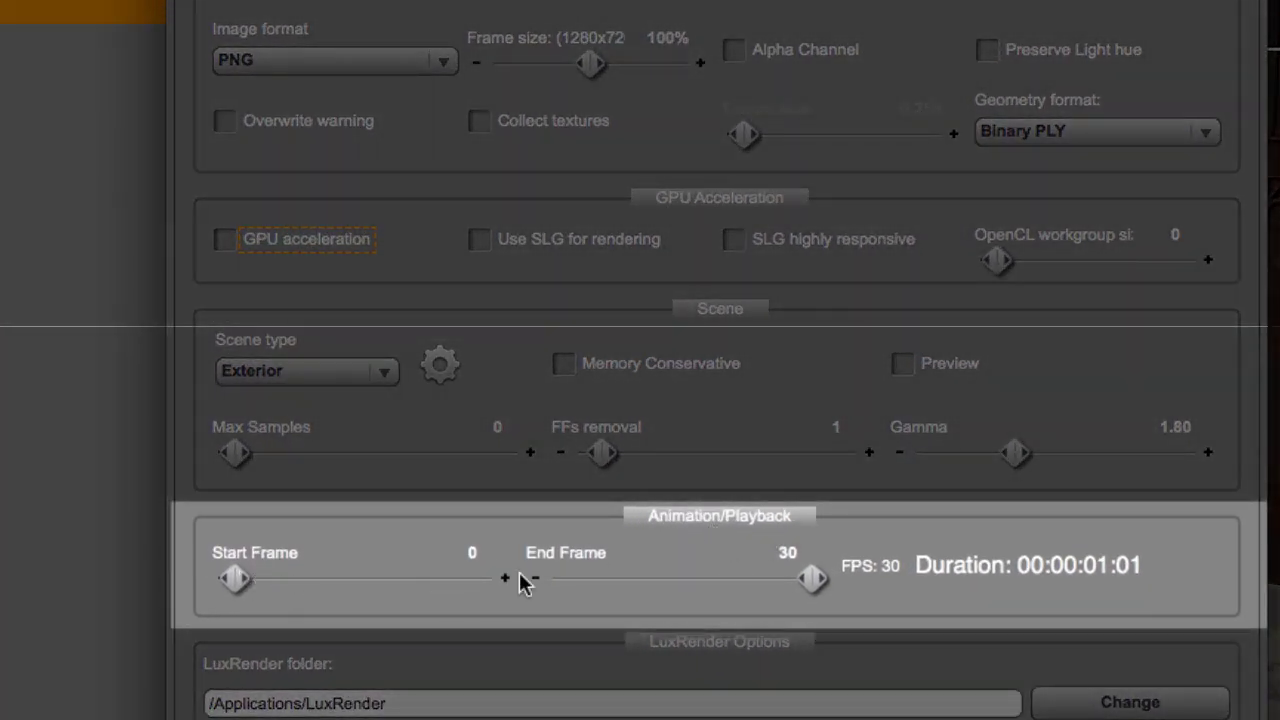
# Set the end frame of the animation/playback range to 27.
pyautogui.moveTo(791, 585); pyautogui.dragTo(723, 580)
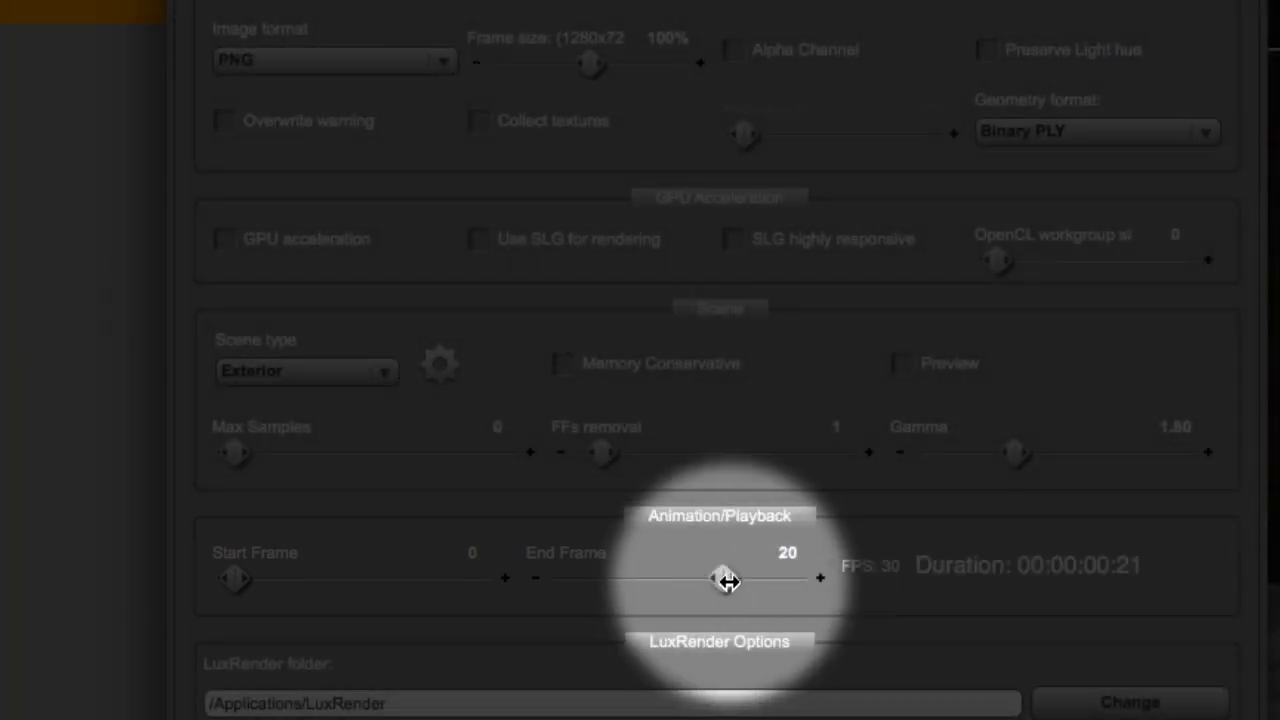
pyautogui.moveTo(726, 580); pyautogui.dragTo(786, 579)
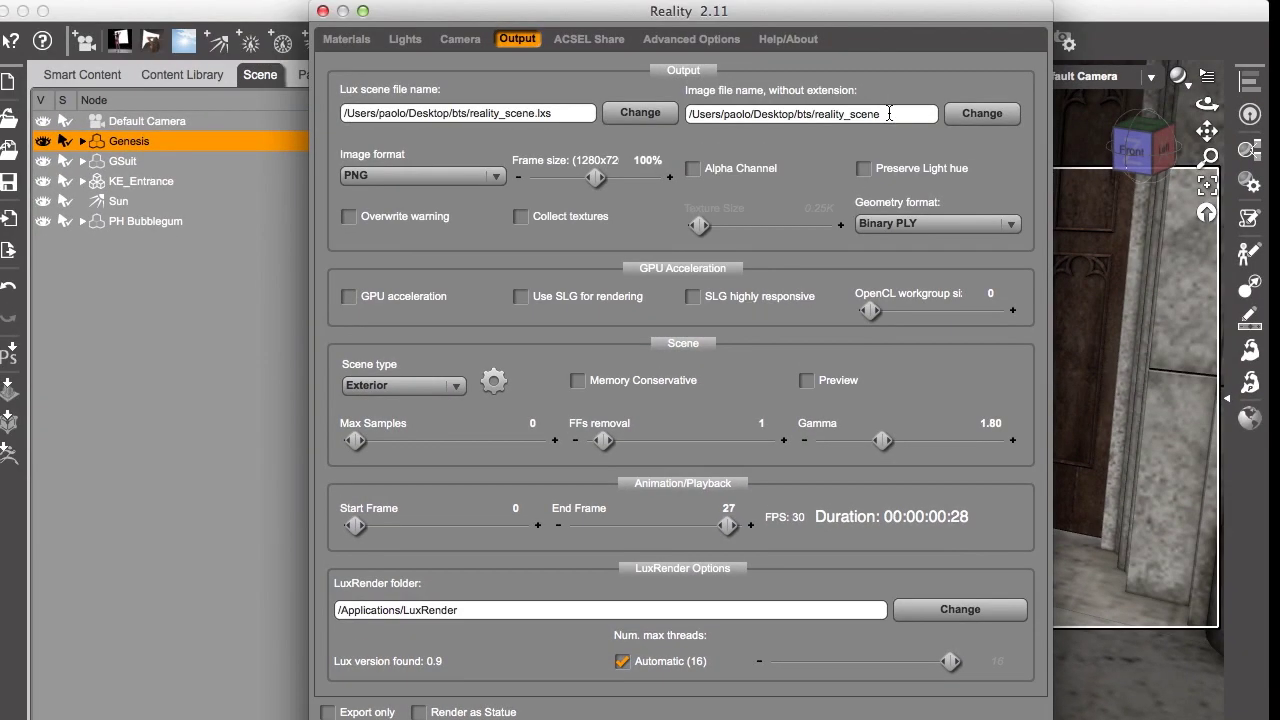
pyautogui.click(893, 114)
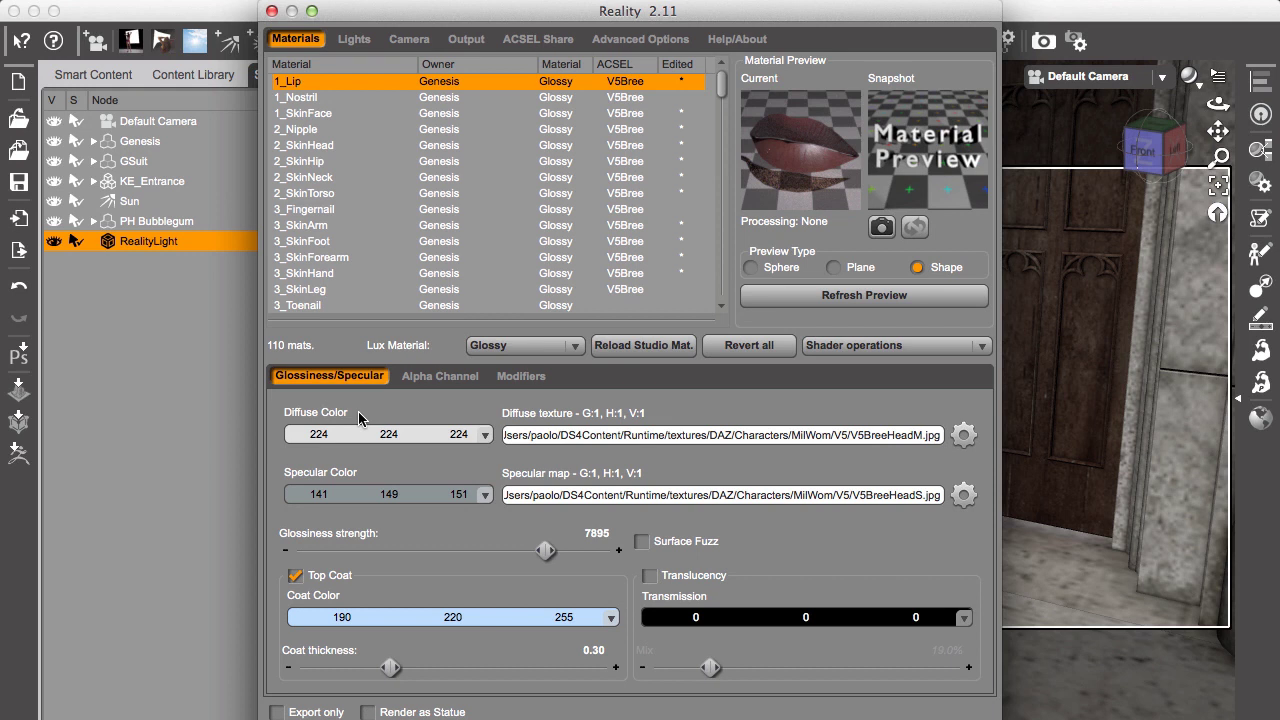
# Browse for a replacement for the 1_Lip material's bump texture and preview V5BreeHead2M_NRM.png in the V5 folder.
pyautogui.click(532, 377)
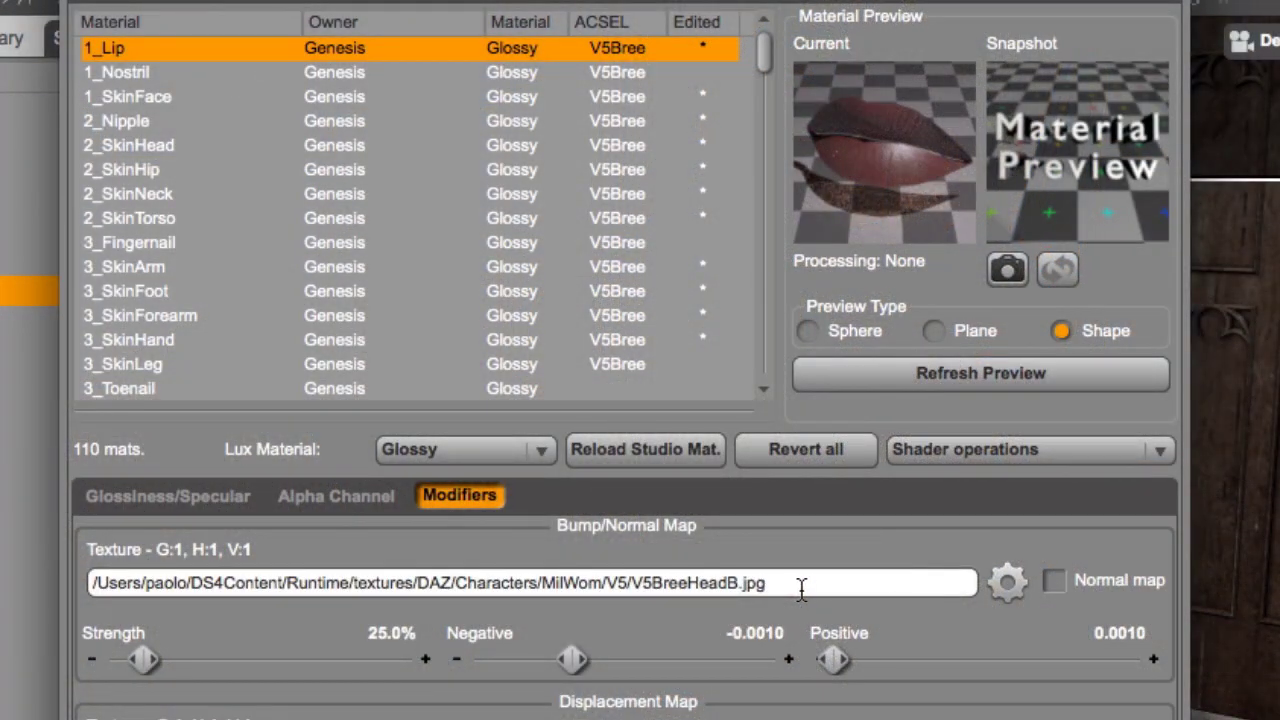
pyautogui.click(1008, 582)
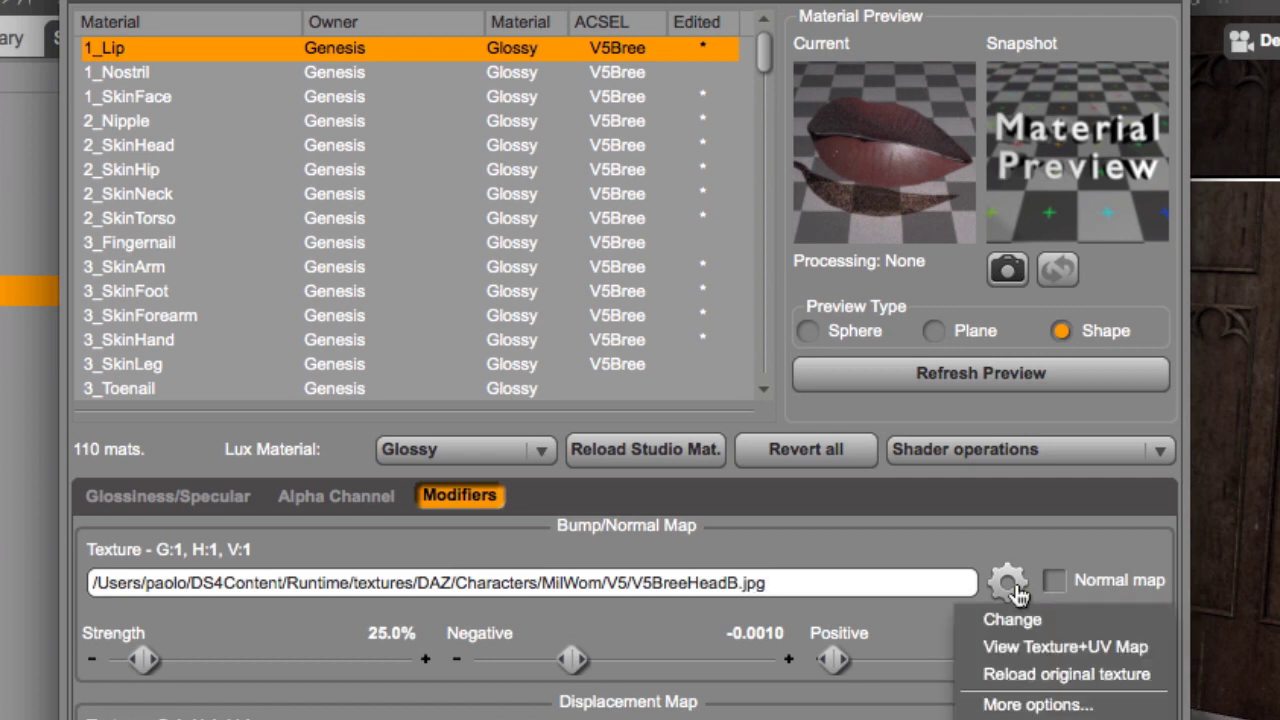
pyautogui.click(1060, 619)
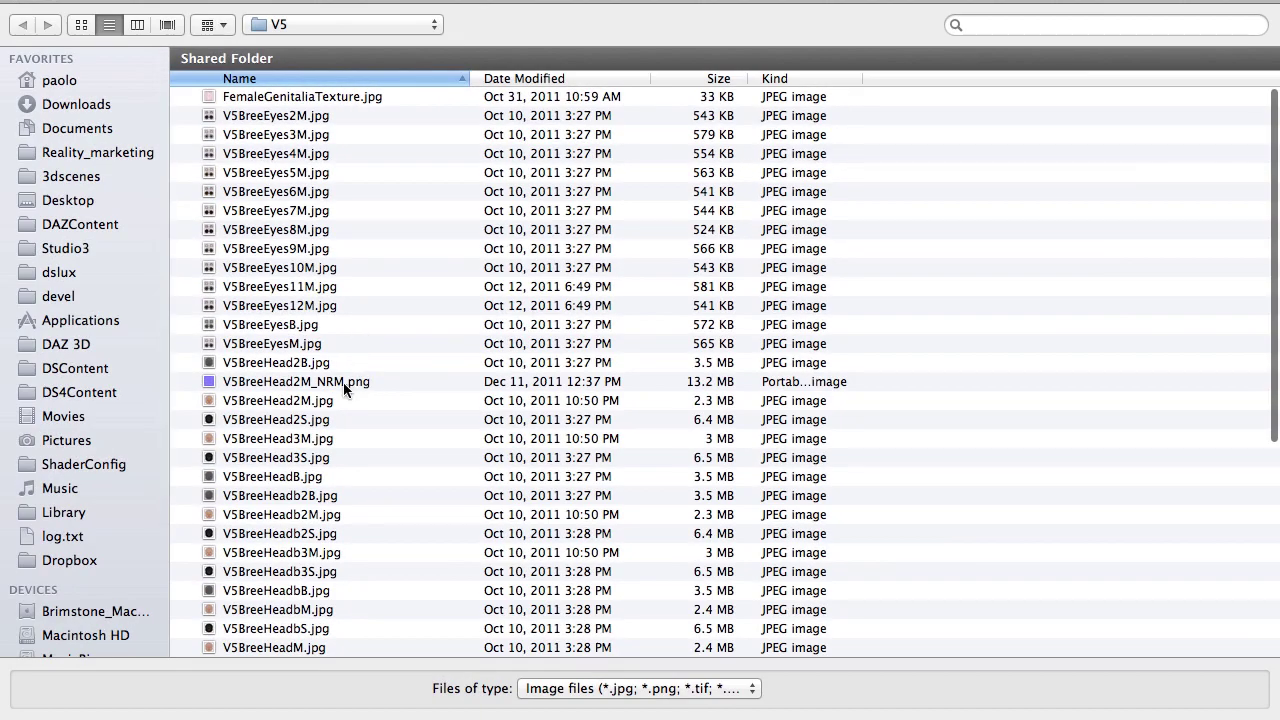
pyautogui.click(338, 388)
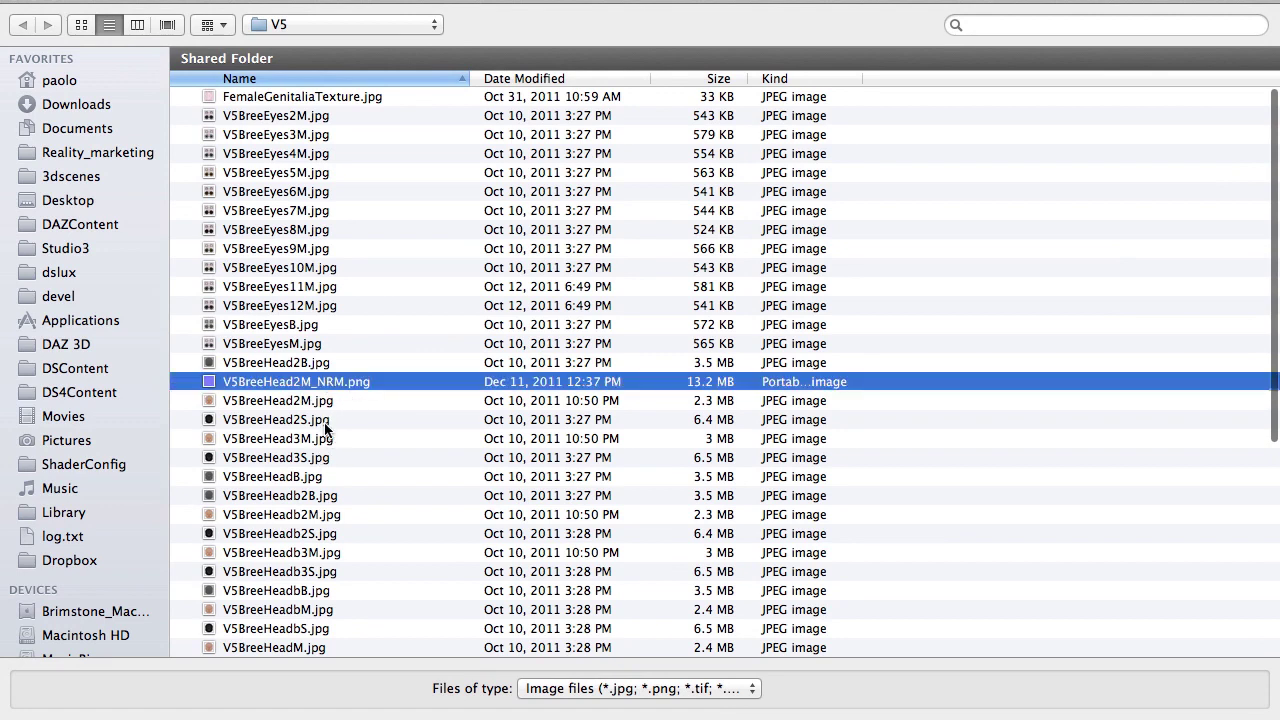
pyautogui.press('space')
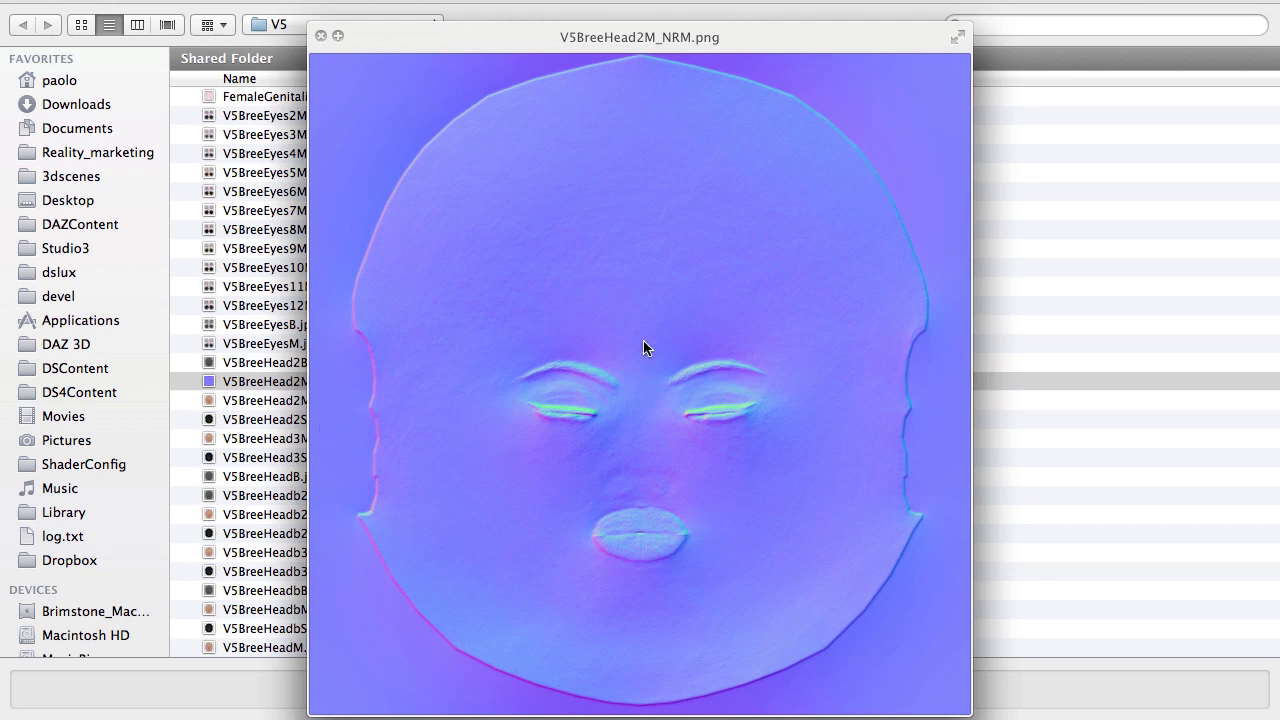
pyautogui.press('space')
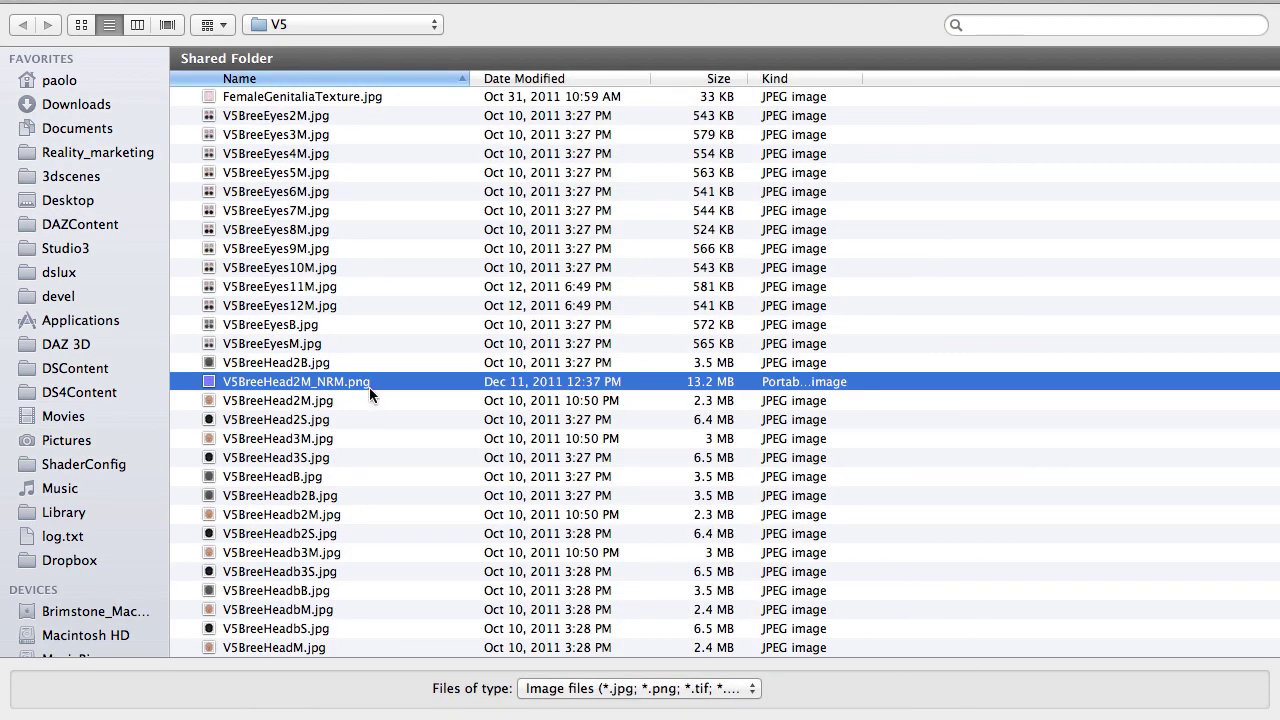
# Compare V5BreeHead2B.jpg with V5BreeHead2M_NRM.png, load the latter as 1_Lip's bump/normal texture, and examine the NRM suffix in its path.
pyautogui.click(356, 366)
pyautogui.press('space')
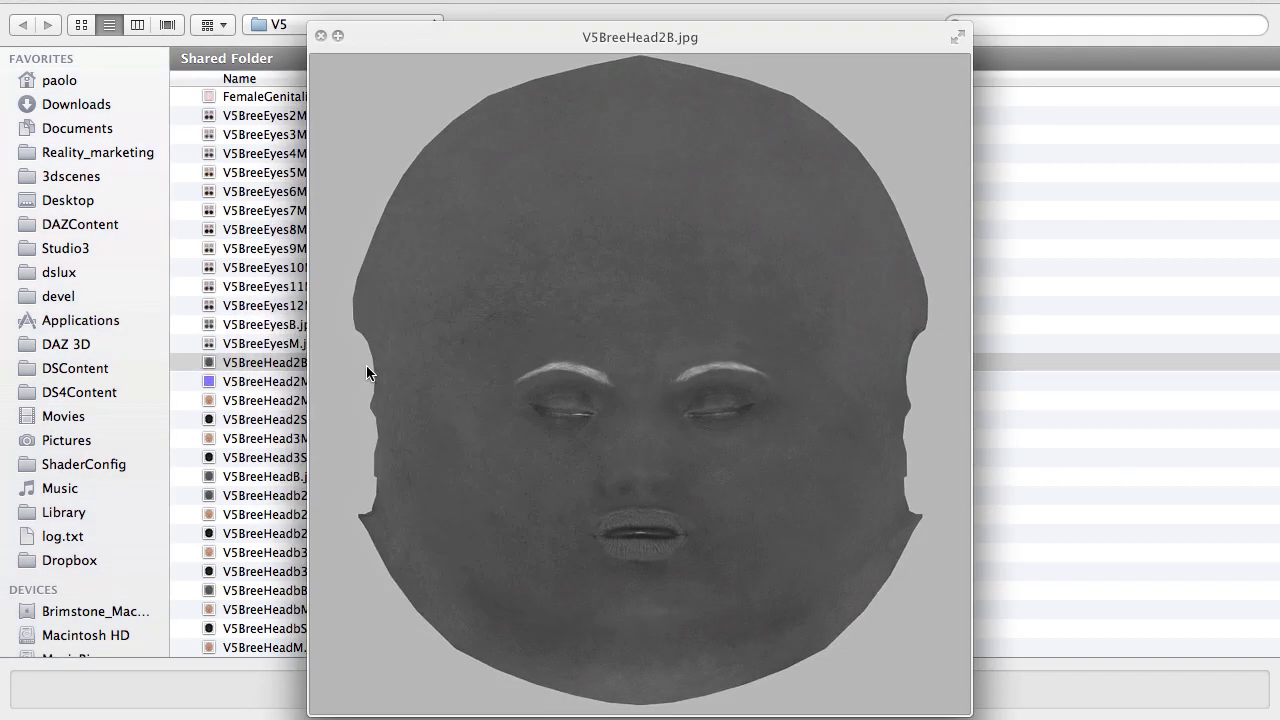
pyautogui.press('Down')
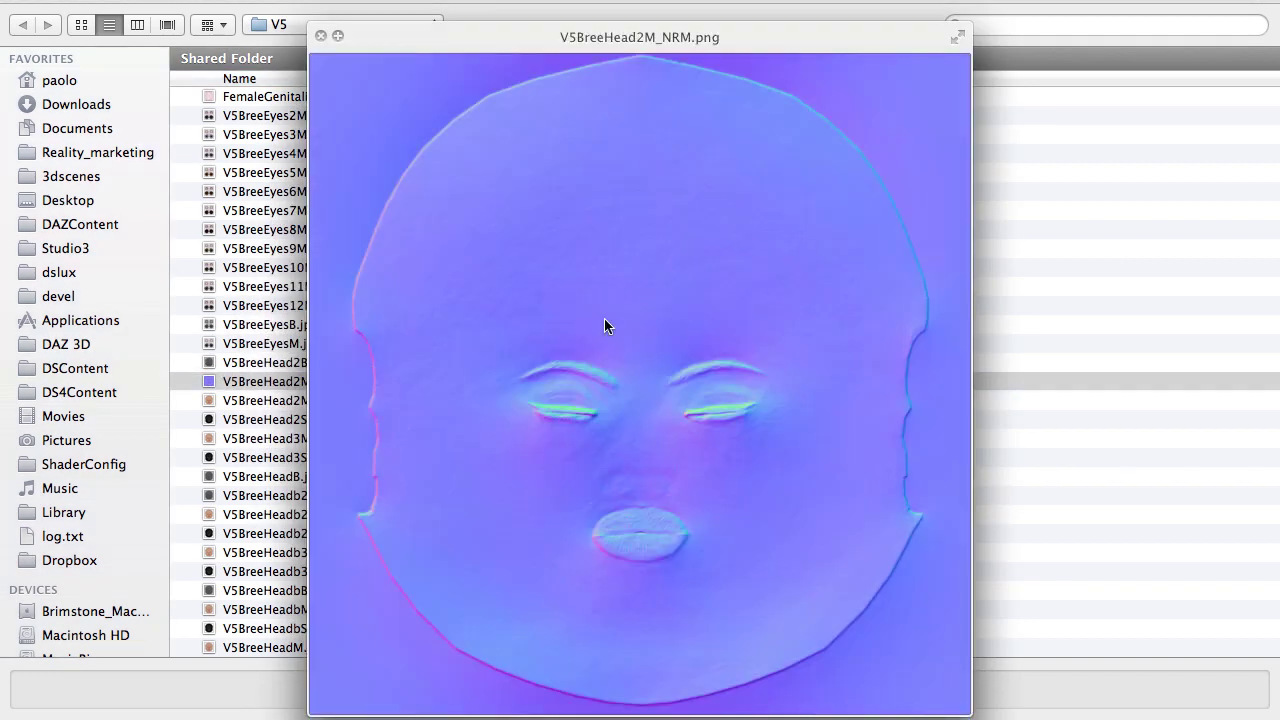
pyautogui.press('space')
pyautogui.press('Return')
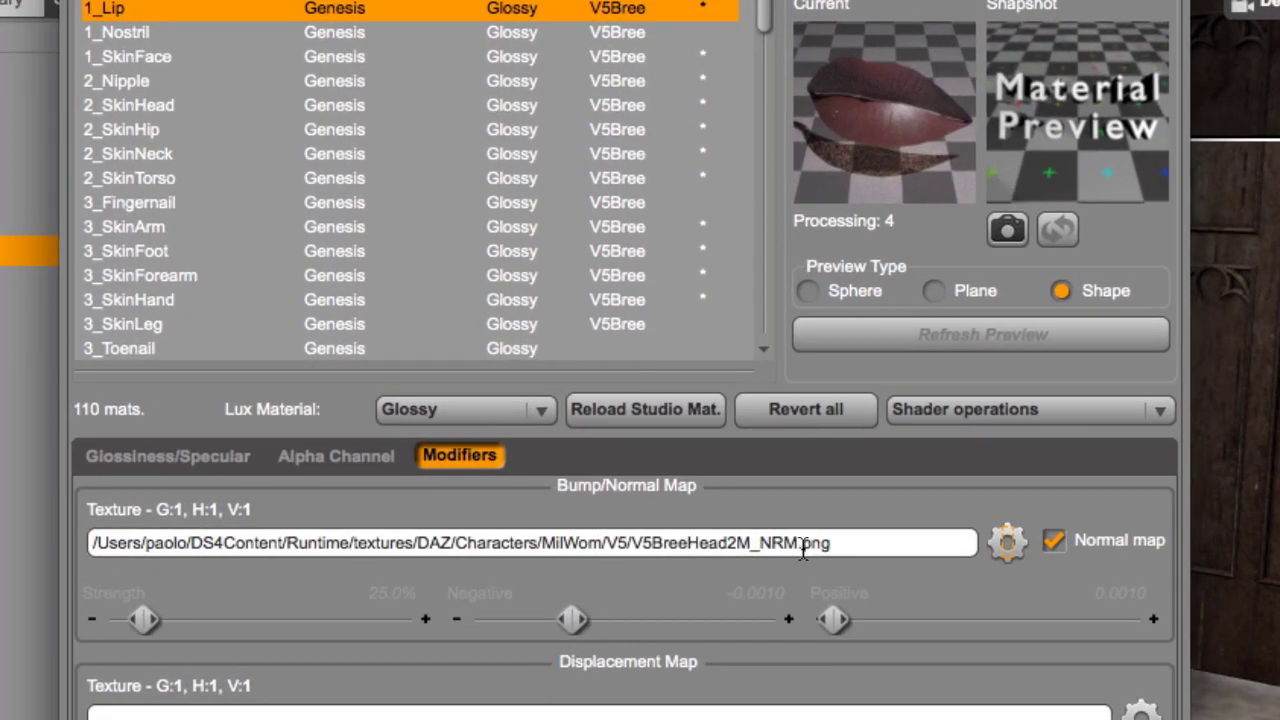
pyautogui.moveTo(797, 545); pyautogui.dragTo(761, 550)
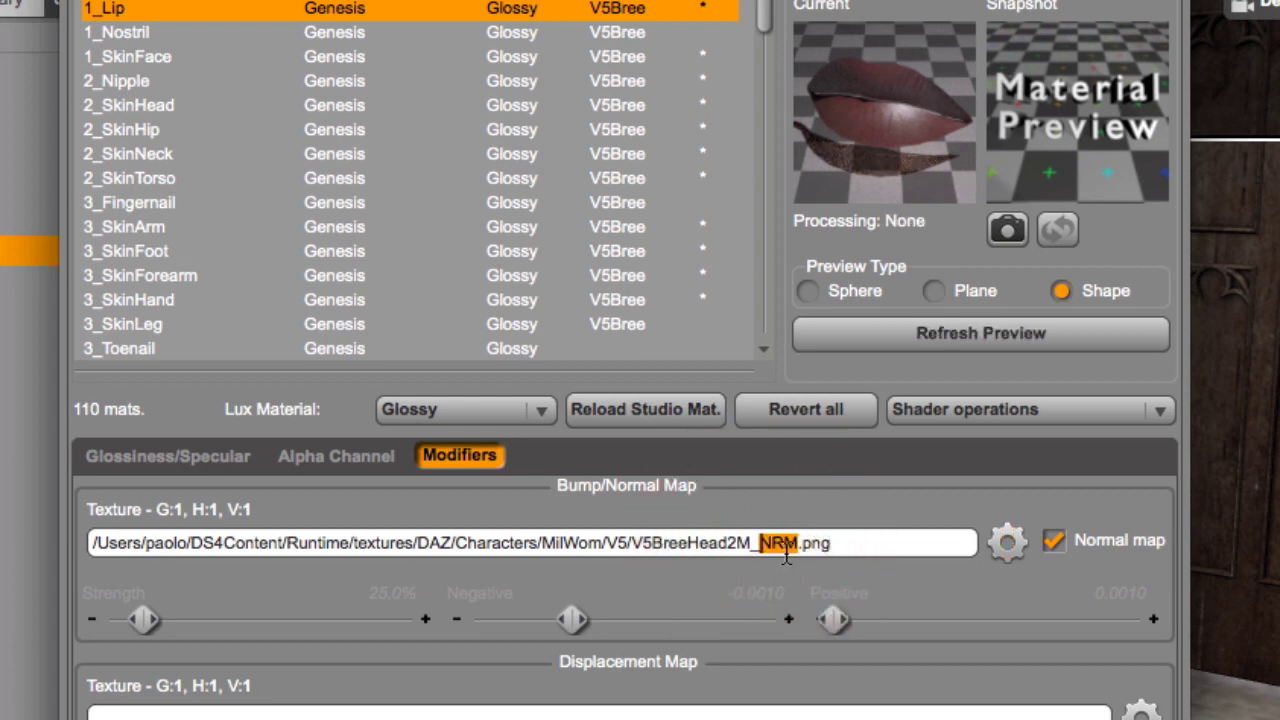
pyautogui.click(864, 545)
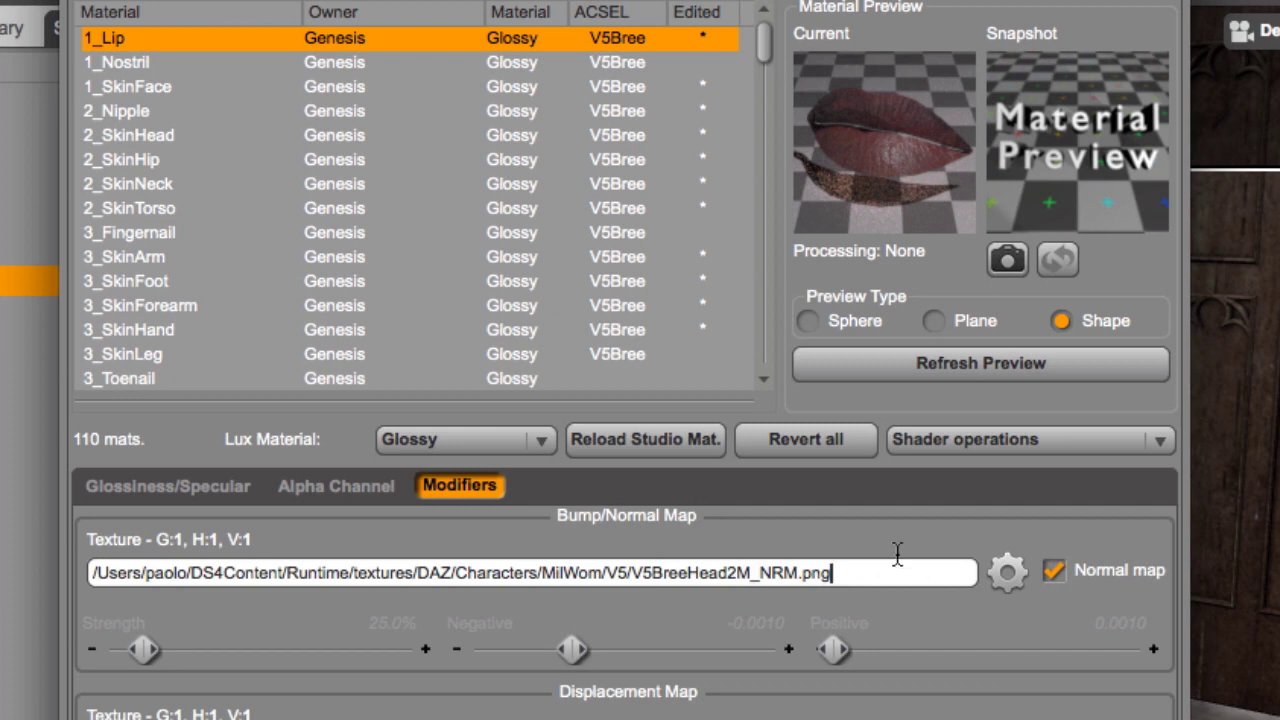
# Reload 1_Lip's original bump texture and turn off its normal map option.
pyautogui.click(1006, 573)
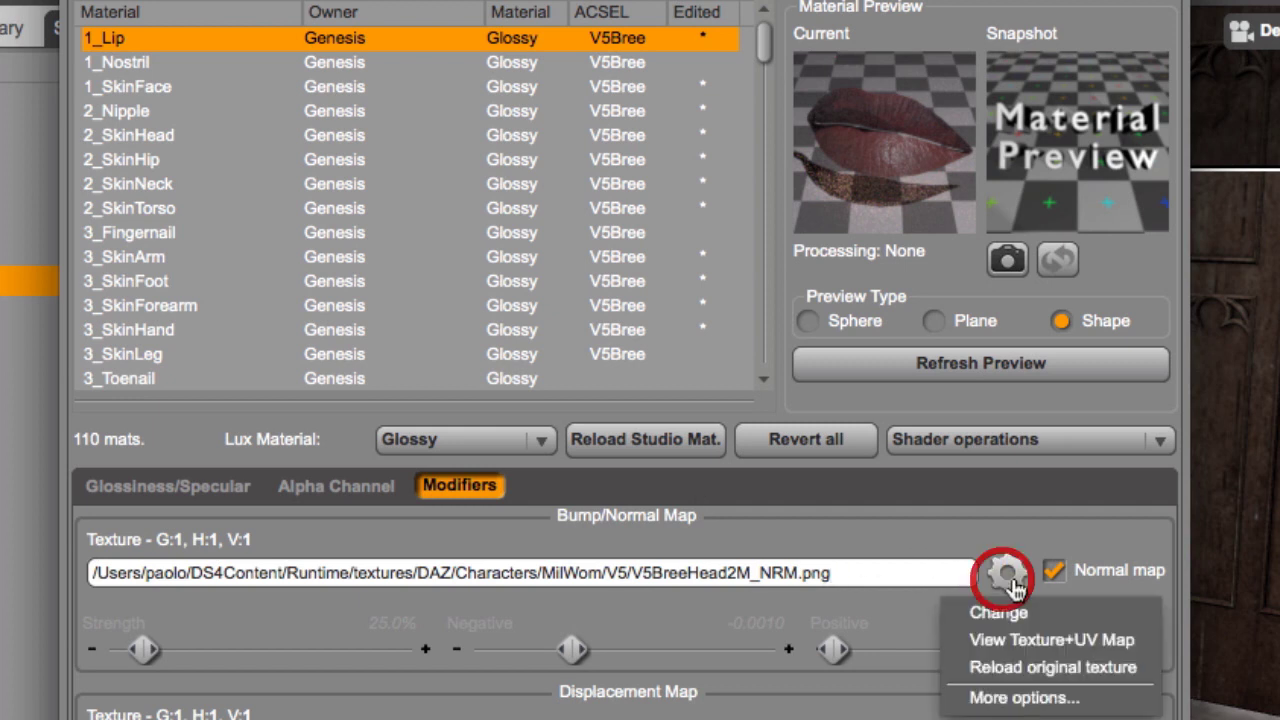
pyautogui.click(1053, 667)
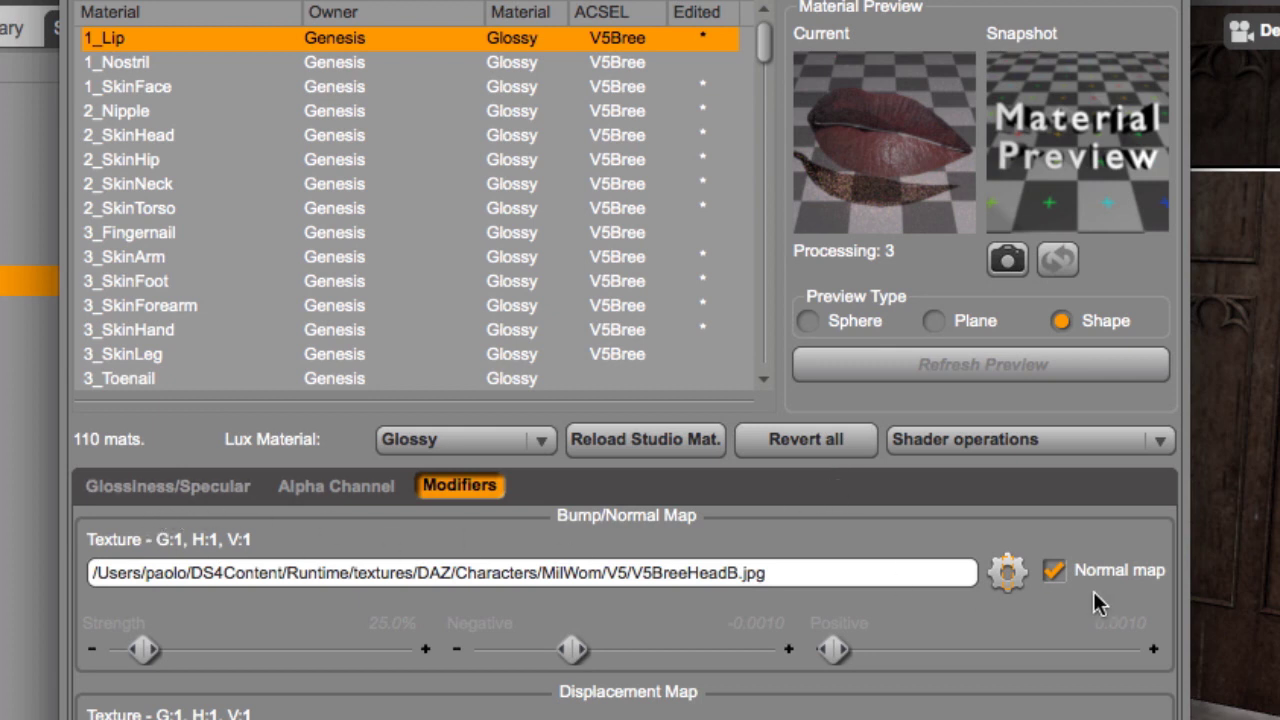
pyautogui.click(1053, 570)
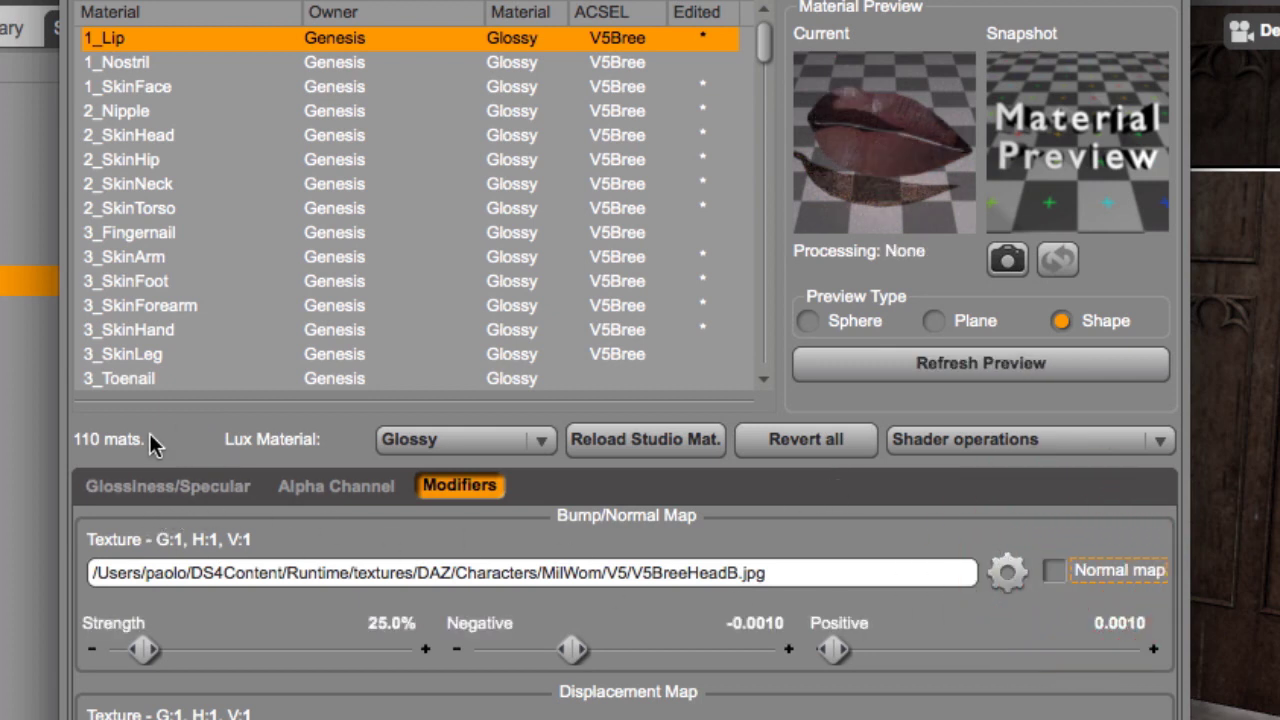
# Refresh the 1_Lip material preview and store the current rendering as the comparison snapshot.
pyautogui.click(140, 486)
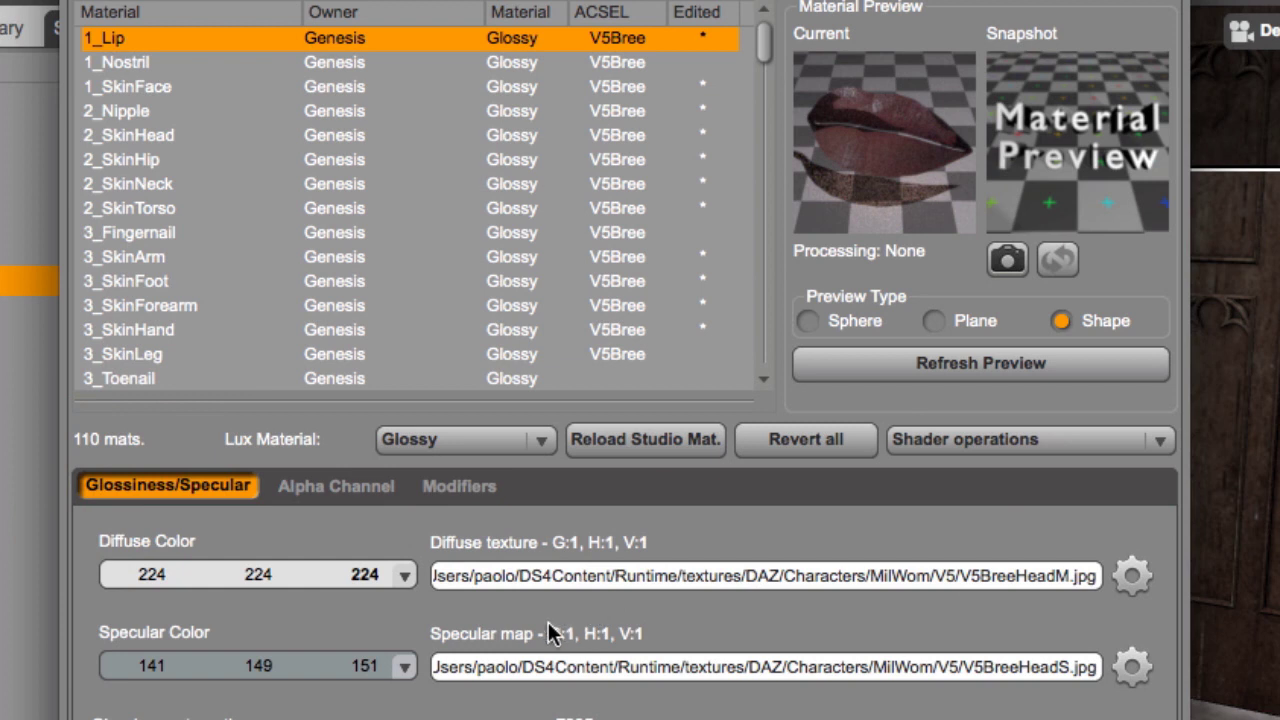
pyautogui.click(960, 363)
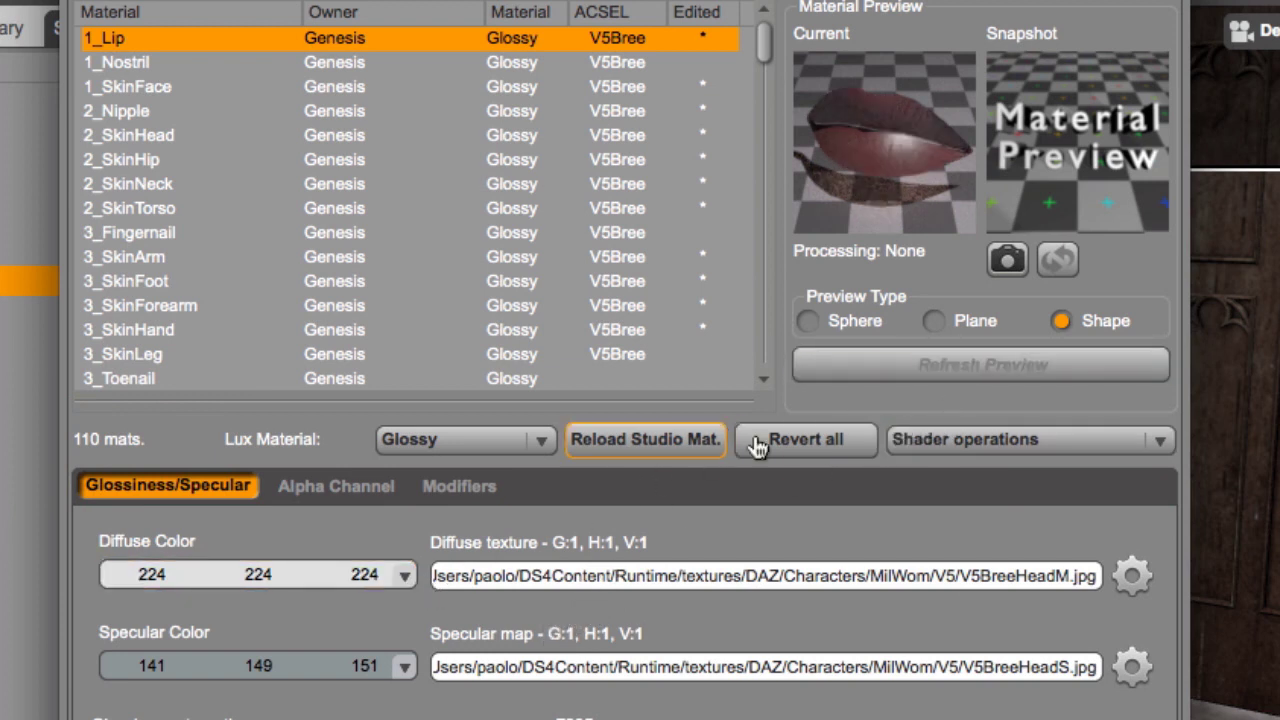
pyautogui.click(1006, 260)
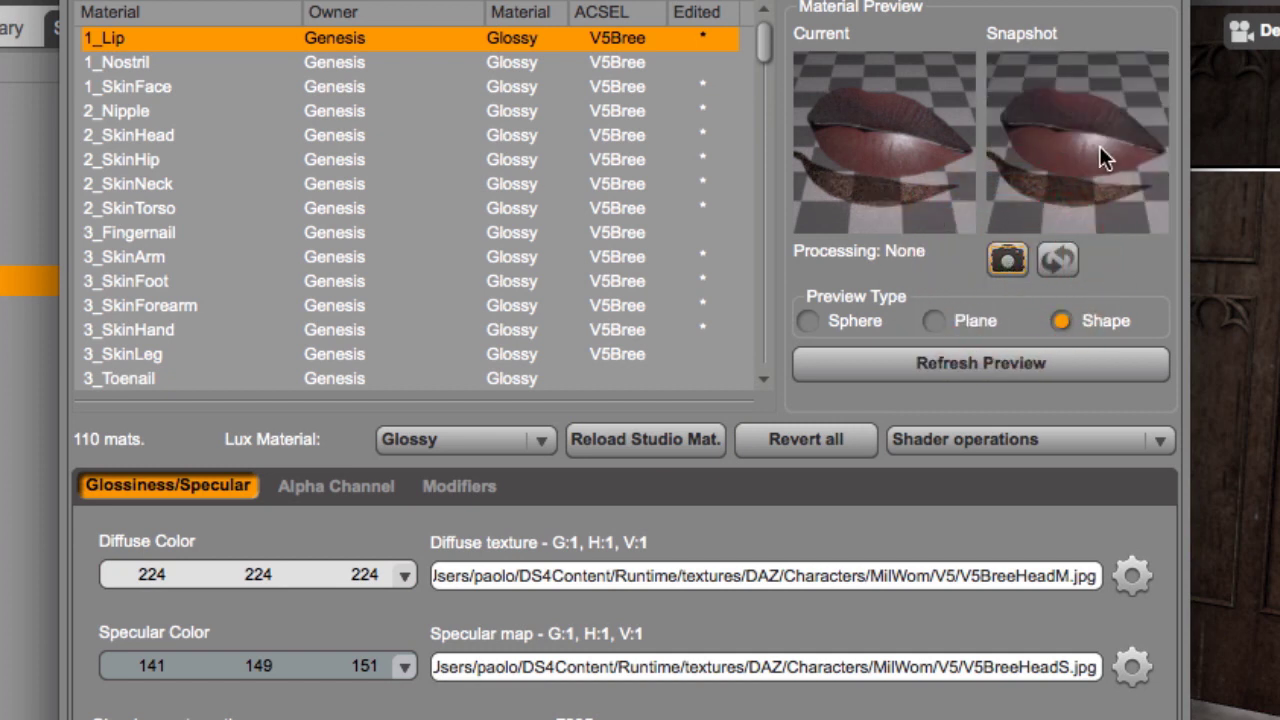
# Replace 1_Lip's bump texture with the normal map V5BreeHead2M_NRM.png.
pyautogui.click(470, 487)
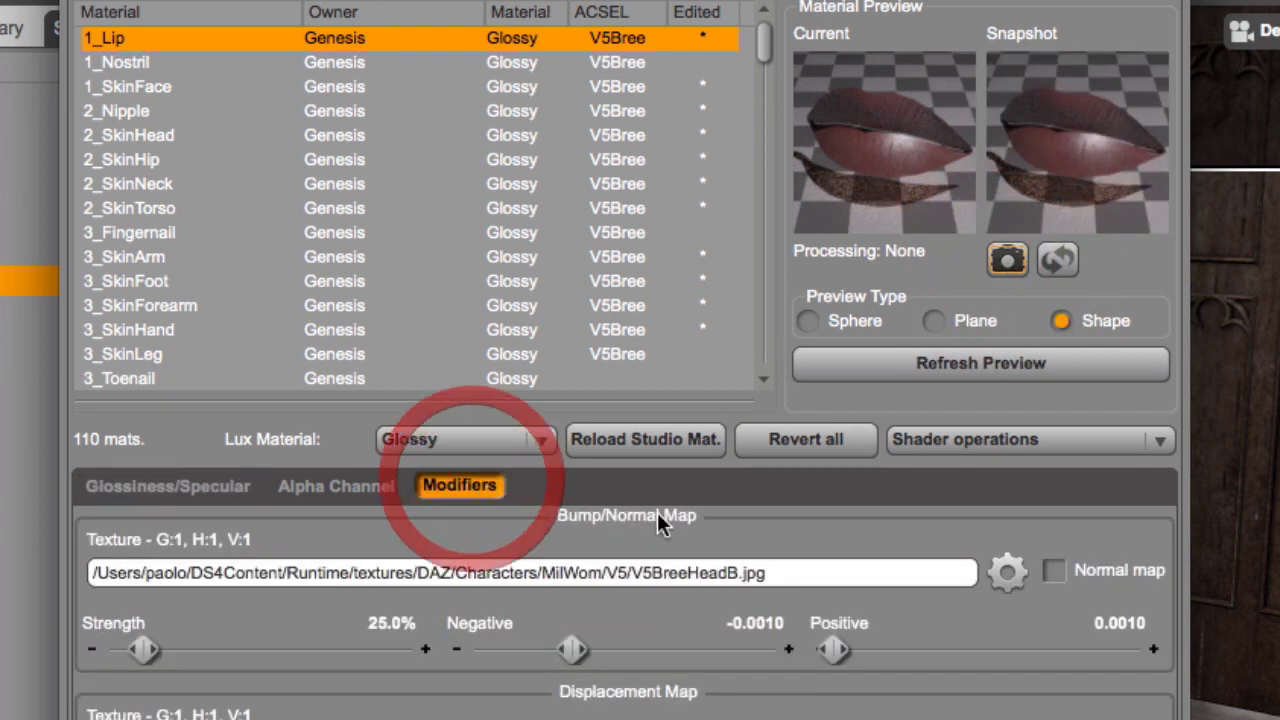
pyautogui.click(1022, 588)
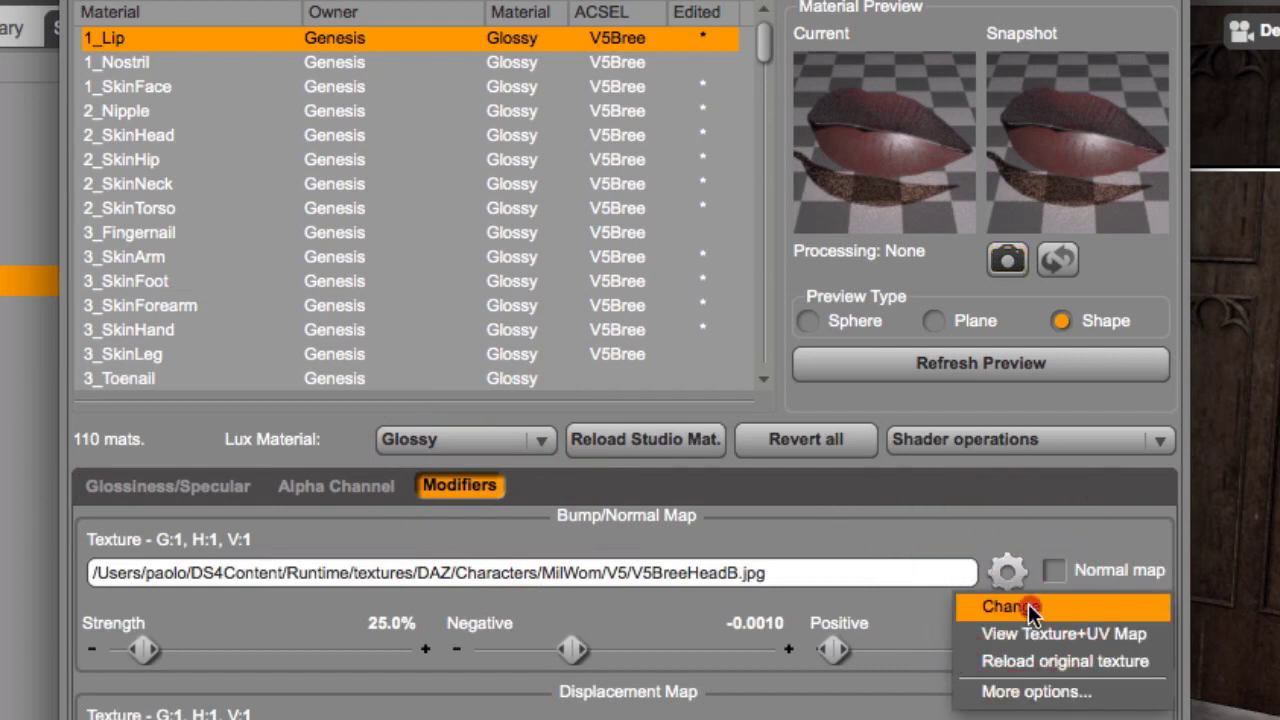
pyautogui.click(1029, 607)
pyautogui.click(255, 462)
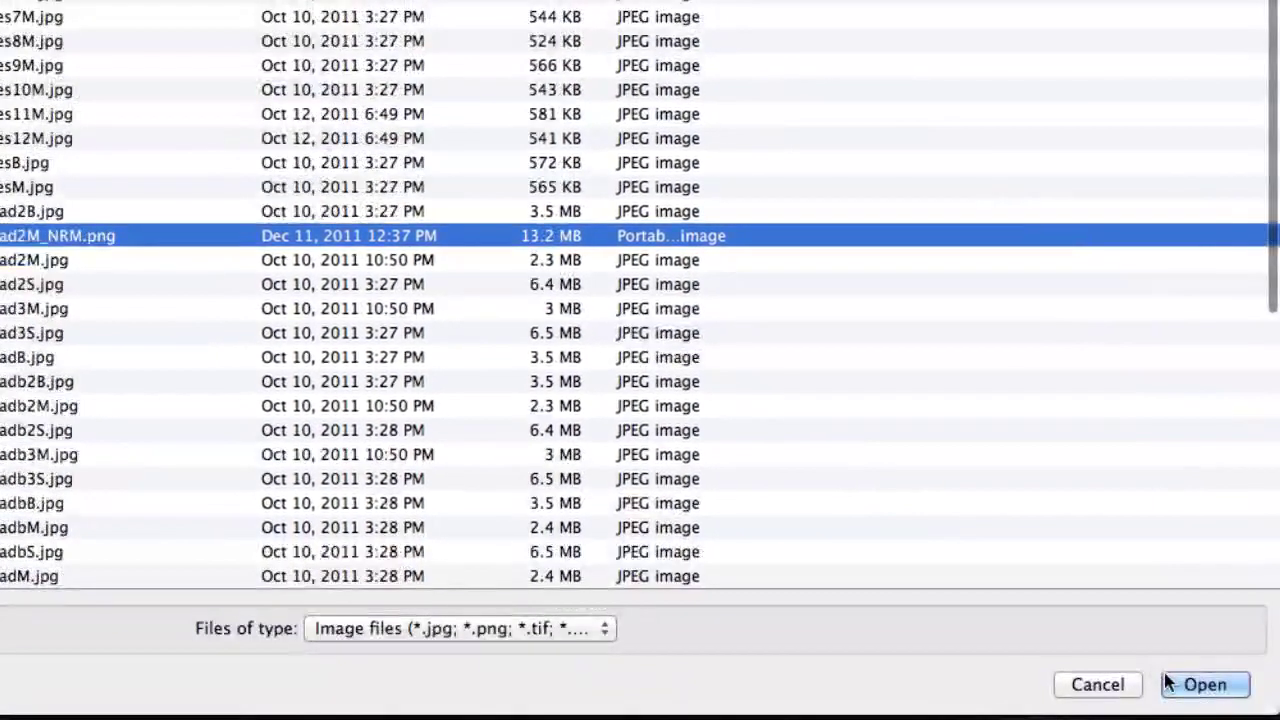
pyautogui.click(1171, 680)
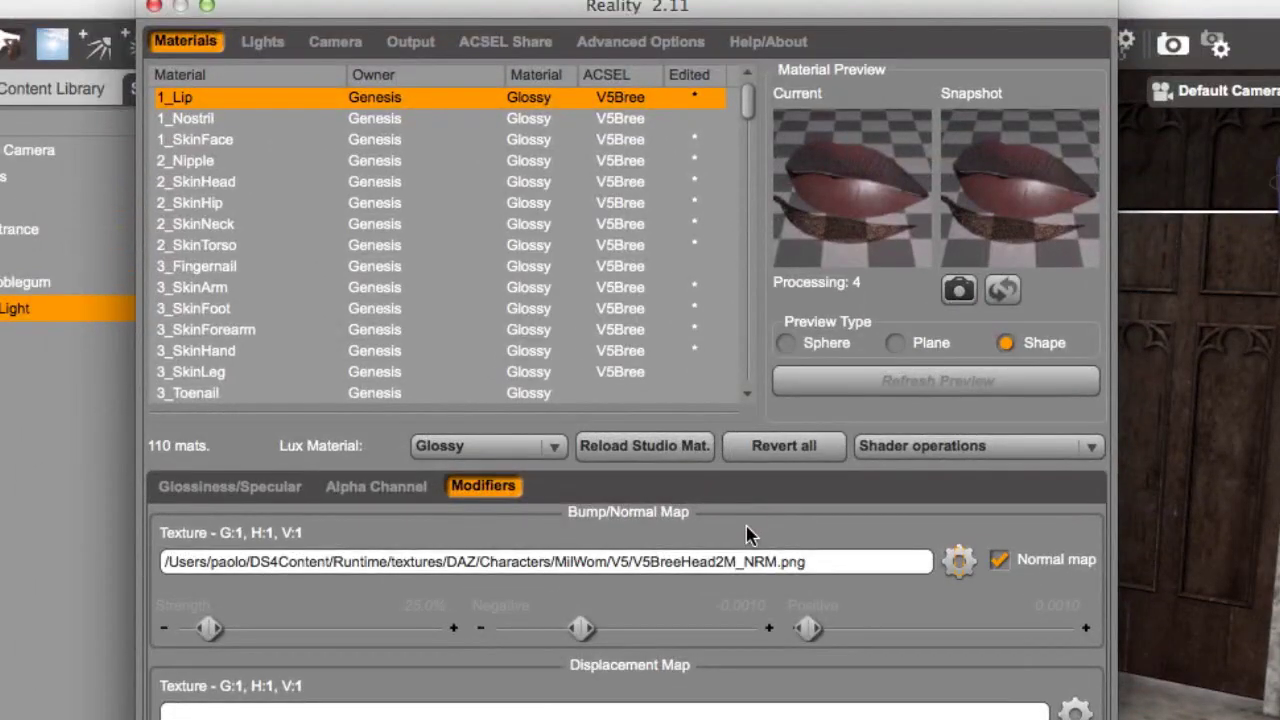